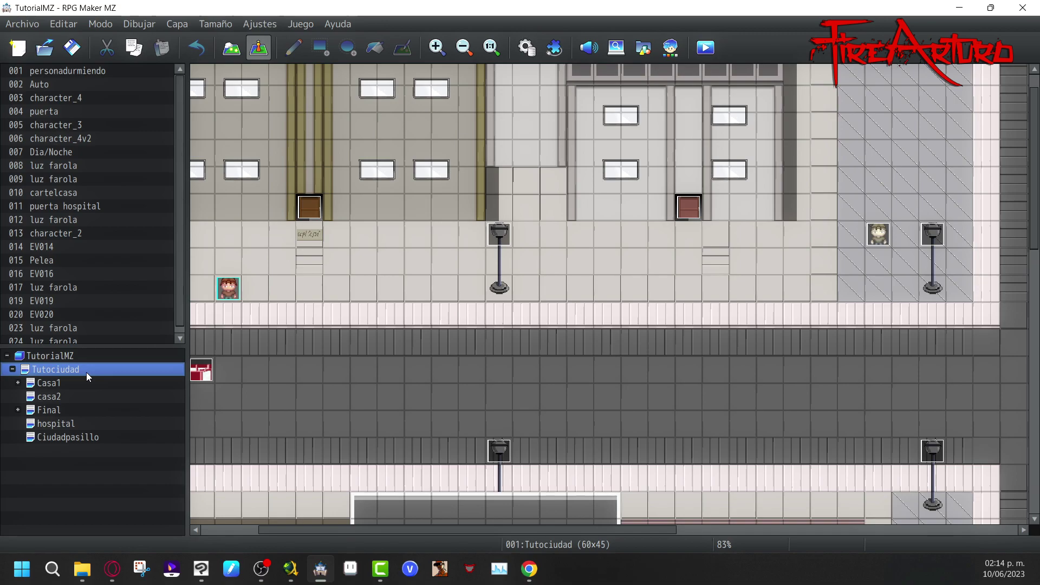
Open the Objetos list in the database and set its maximum number of entries to 50
{"action": "left_click", "coordinate": [531, 49]}
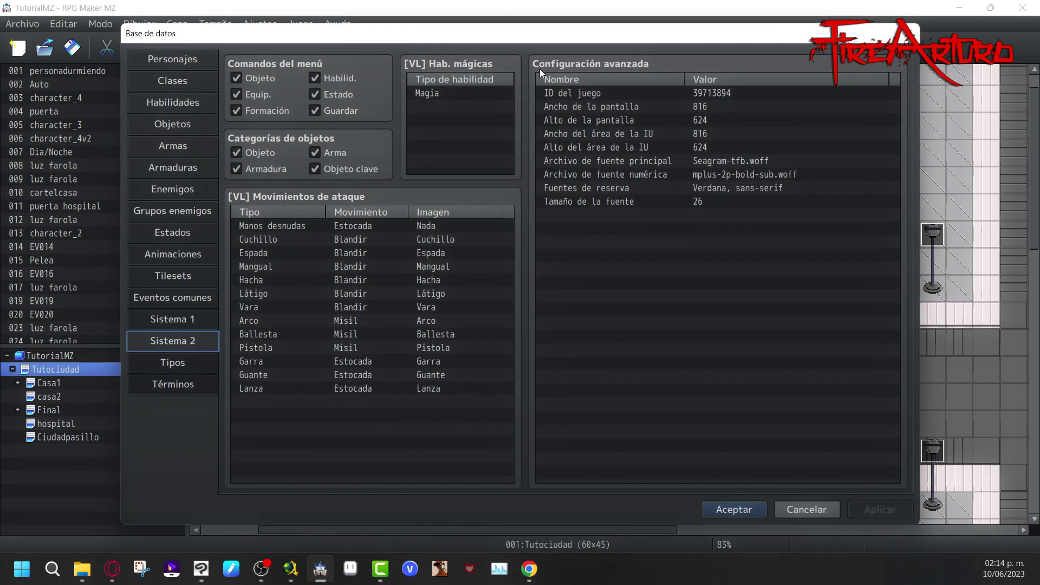
{"action": "left_click", "coordinate": [203, 62]}
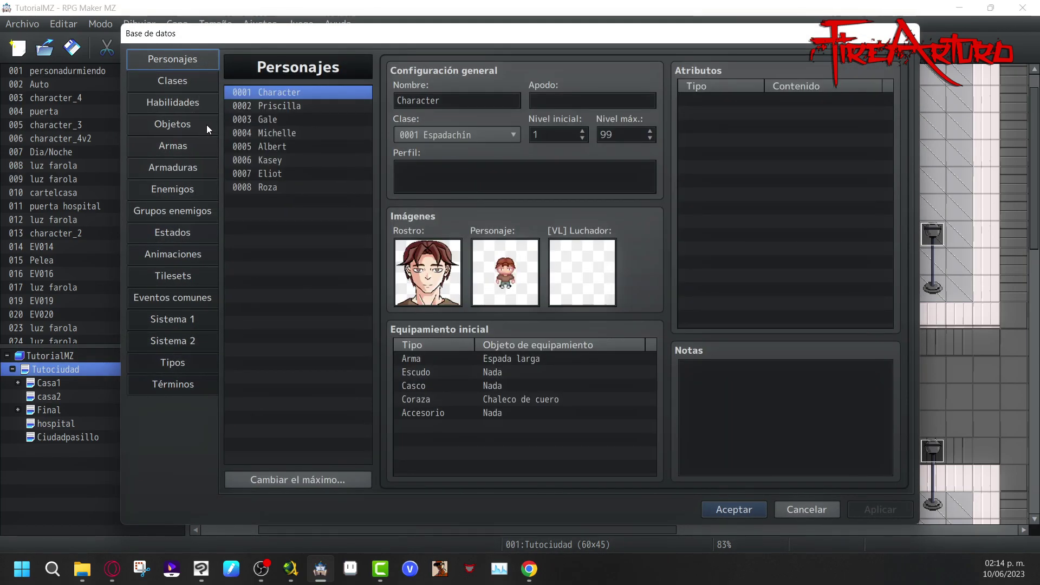
{"action": "left_click", "coordinate": [203, 128]}
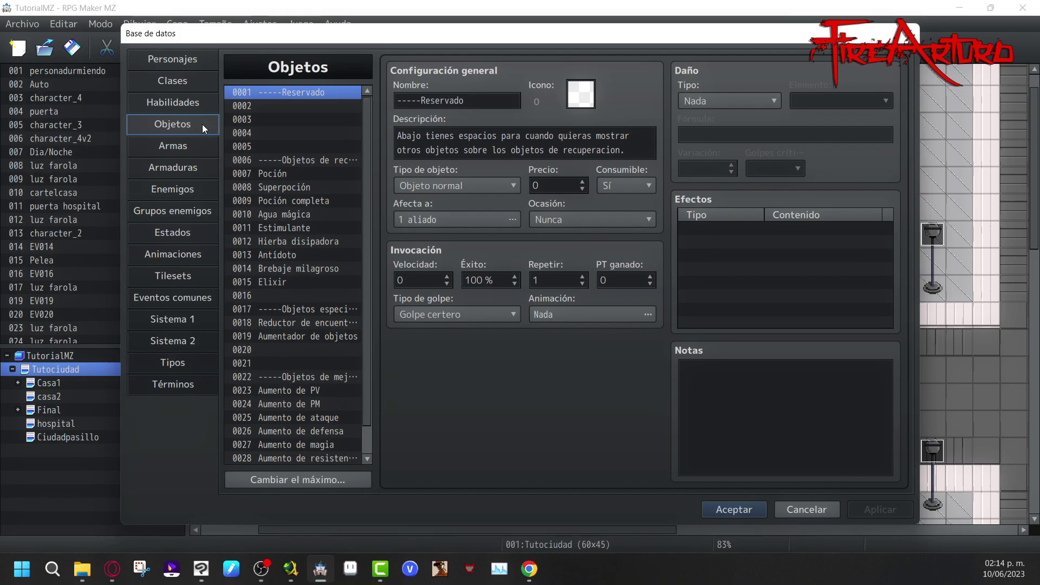
{"action": "scroll", "coordinate": [355, 138], "scroll_direction": "down", "scroll_amount": 2}
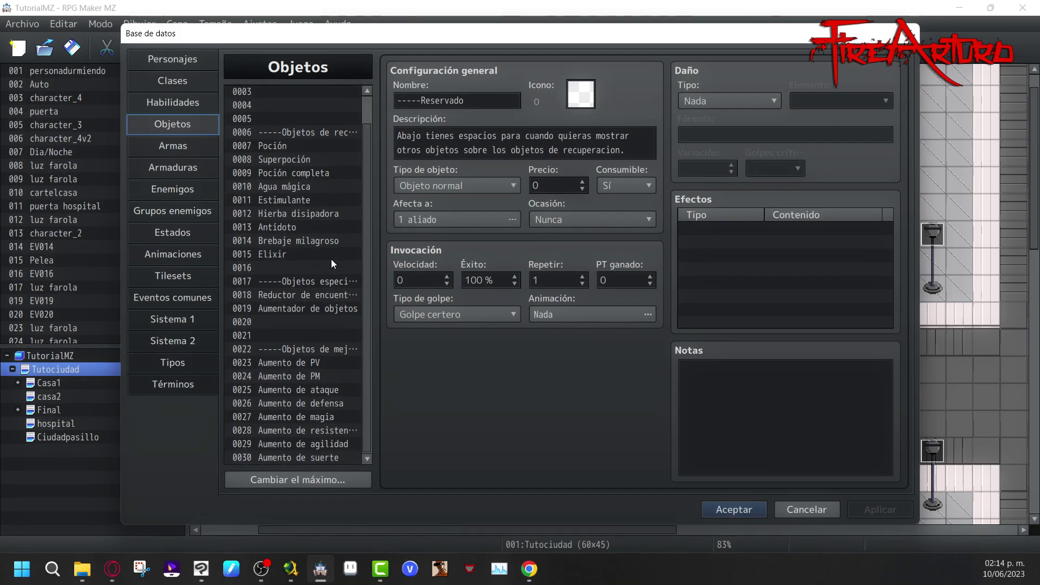
{"action": "scroll", "coordinate": [320, 246], "scroll_direction": "up", "scroll_amount": 2}
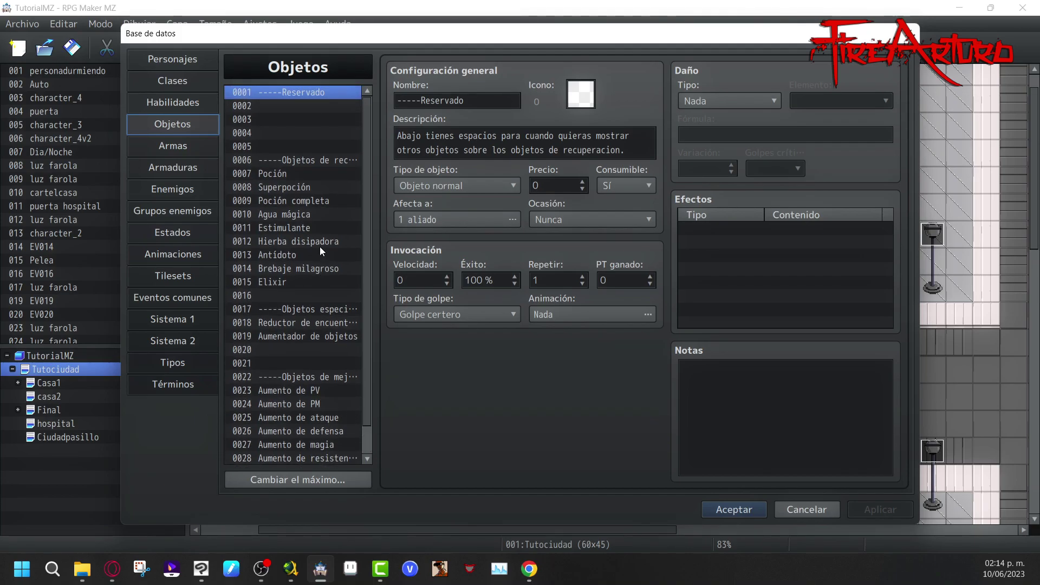
{"action": "scroll", "coordinate": [319, 246], "scroll_direction": "down", "scroll_amount": 2}
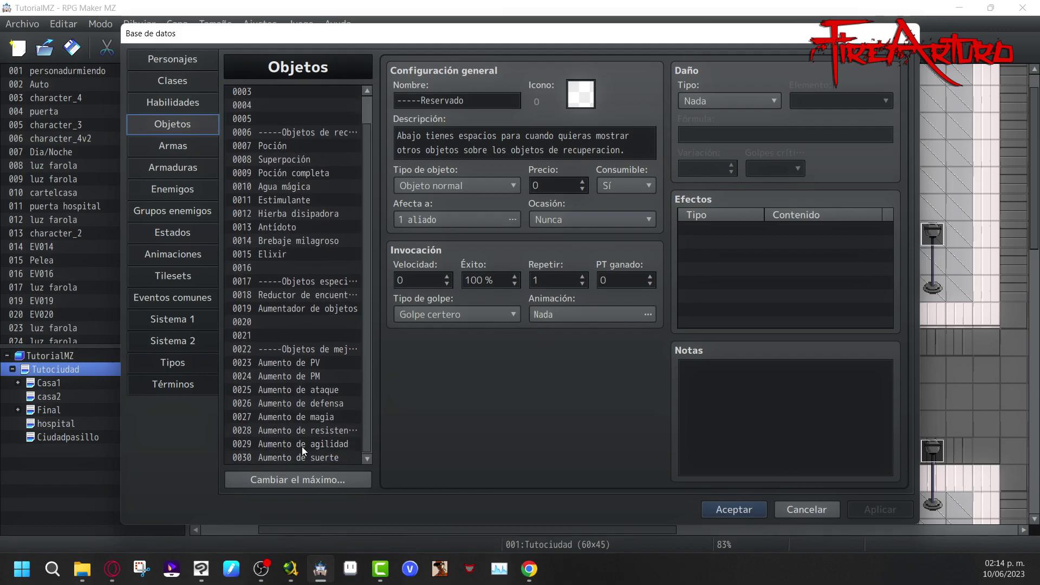
{"action": "left_click", "coordinate": [326, 478]}
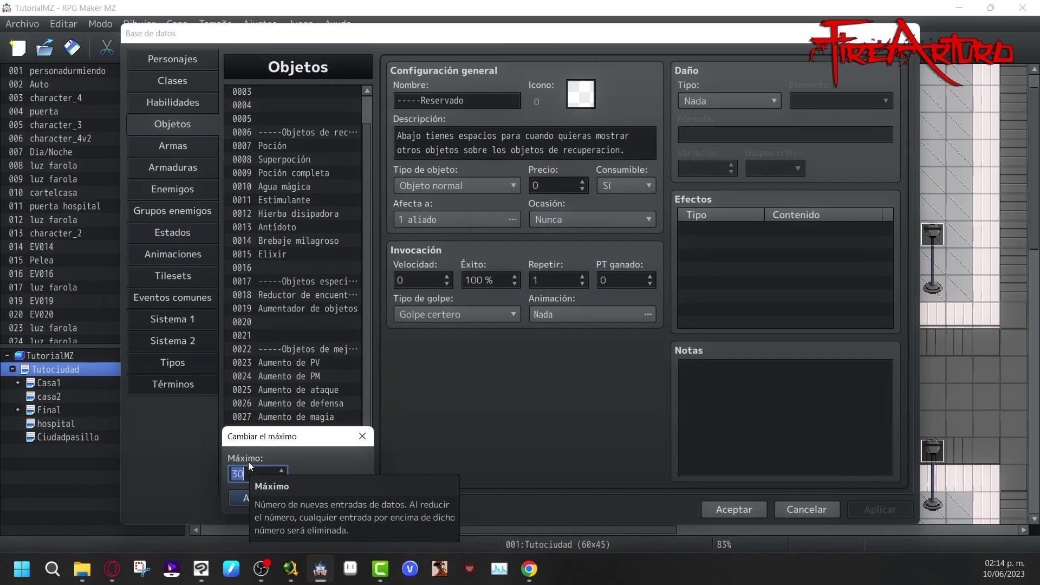
{"action": "key", "text": "Return"}
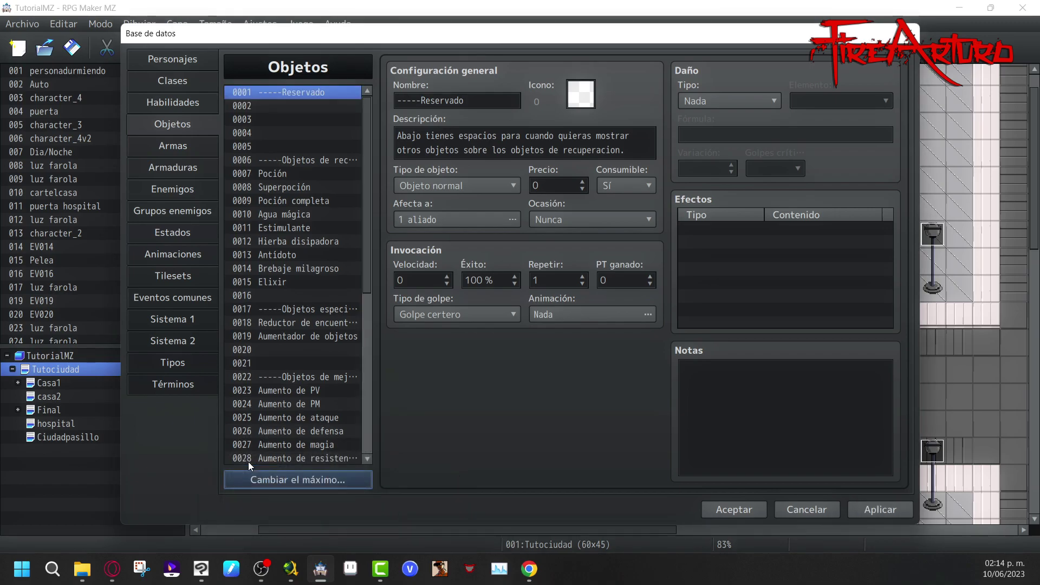
Name the empty object entry 0031 "-----Objetos claves----" as a section heading
{"action": "scroll", "coordinate": [365, 259], "scroll_direction": "down", "scroll_amount": 5}
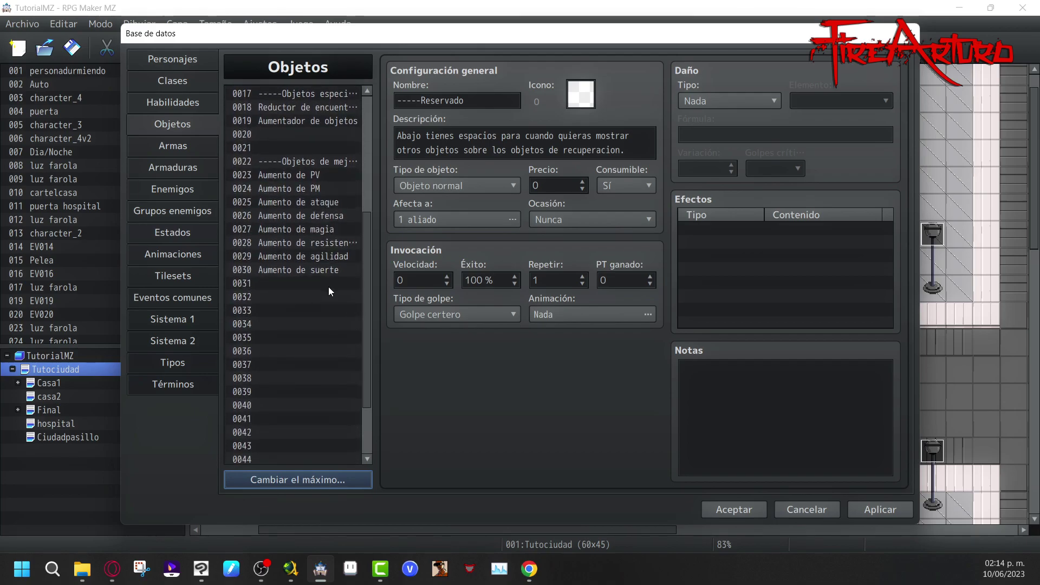
{"action": "left_click", "coordinate": [328, 287]}
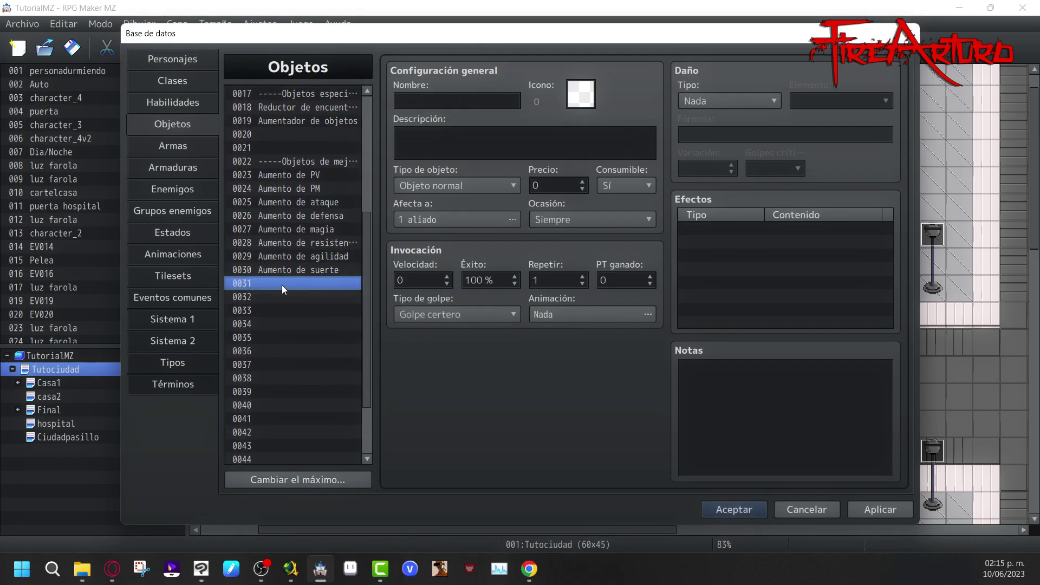
{"action": "left_click", "coordinate": [449, 97]}
{"action": "type", "text": "-----"}
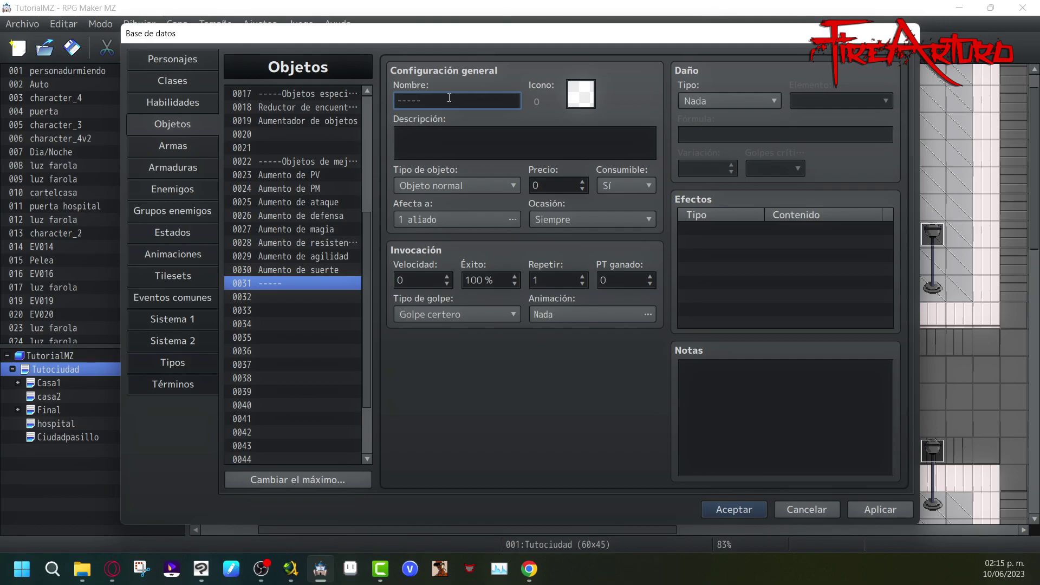
{"action": "type", "text": "Objetos claves"}
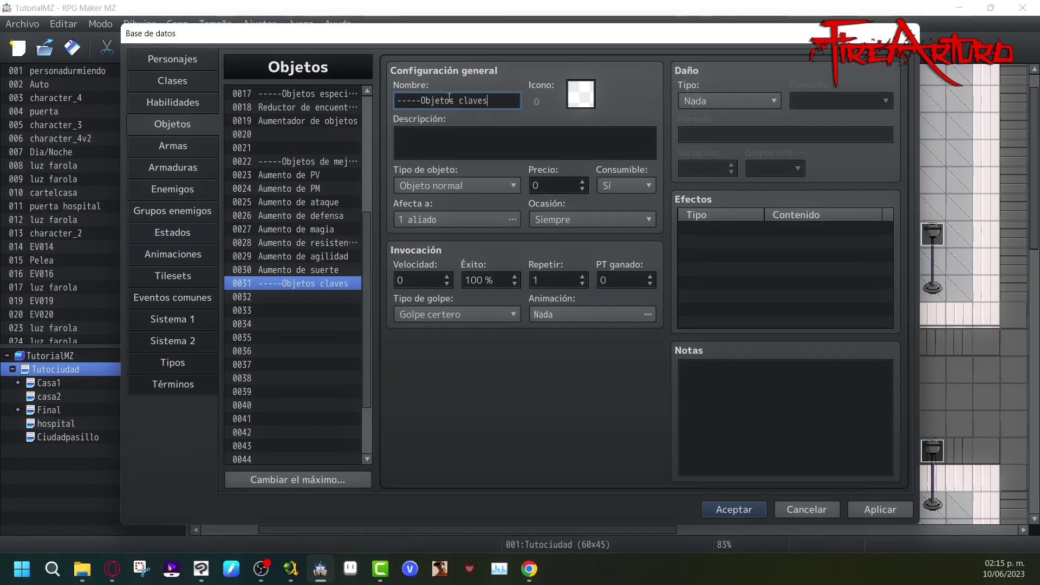
{"action": "type", "text": "----"}
Set the maximum number of entries in the Objetos list to 51
{"action": "scroll", "coordinate": [369, 337], "scroll_direction": "down", "scroll_amount": 2}
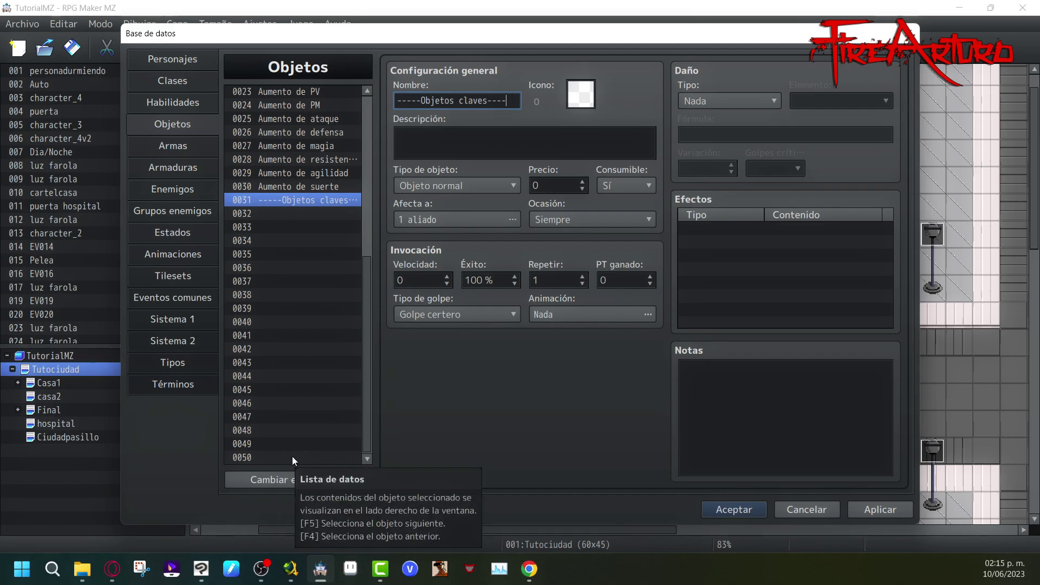
{"action": "left_click", "coordinate": [266, 458]}
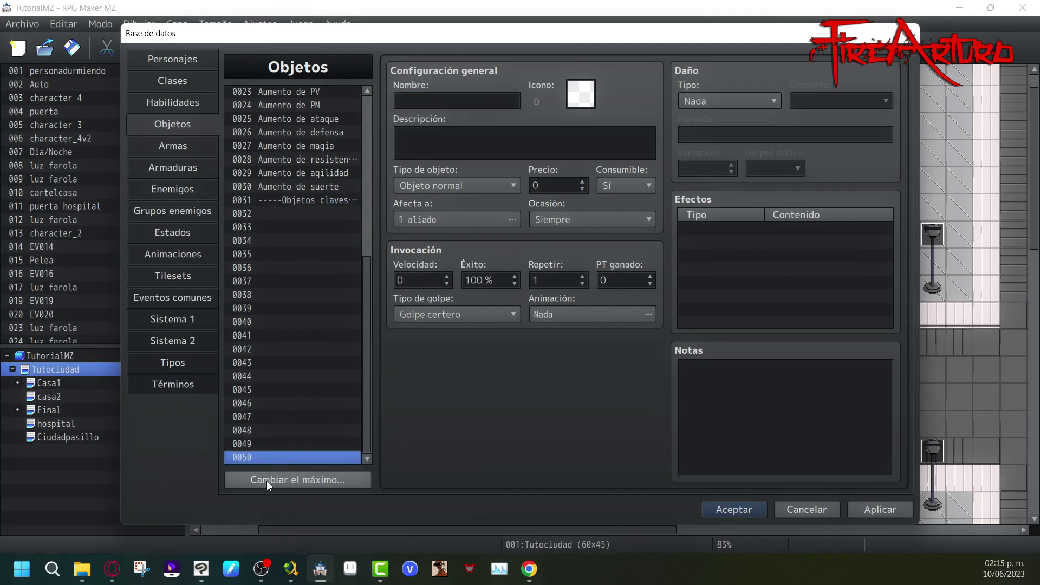
{"action": "left_click", "coordinate": [267, 479]}
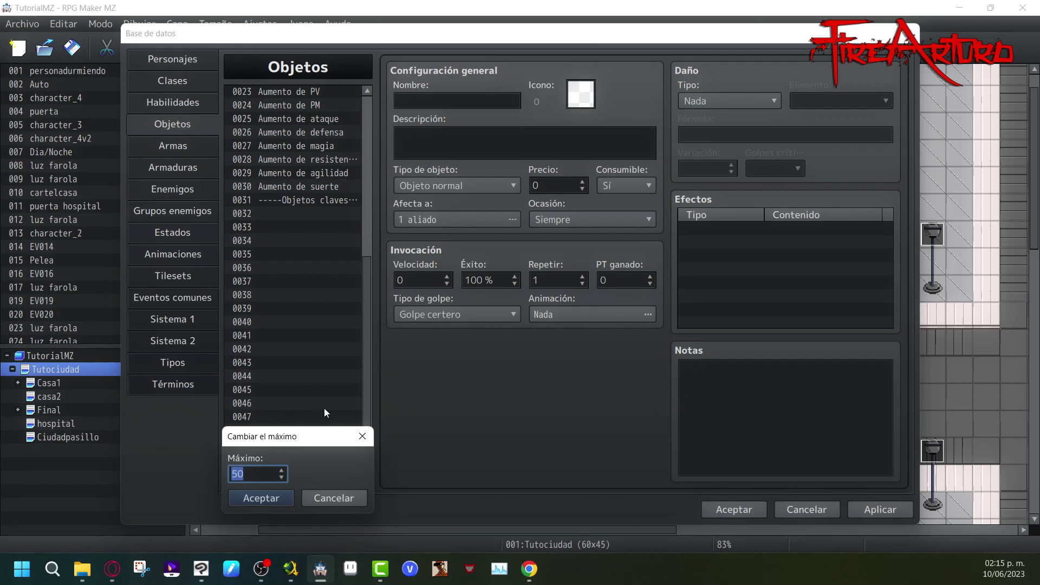
{"action": "type", "text": "51"}
{"action": "left_click", "coordinate": [278, 496]}
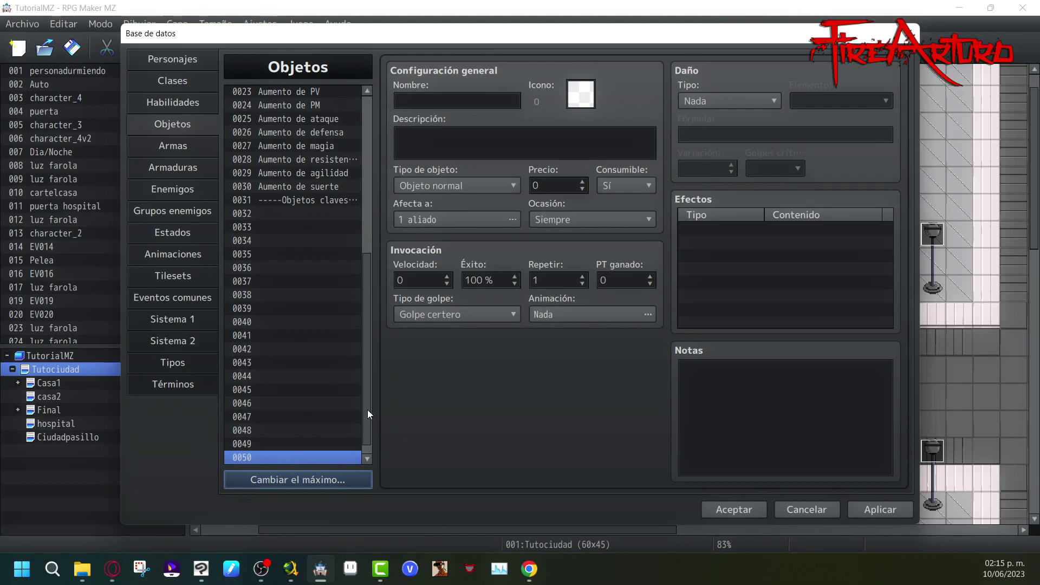
{"action": "scroll", "coordinate": [366, 433], "scroll_direction": "down", "scroll_amount": 1}
{"action": "left_click", "coordinate": [337, 457]}
{"action": "left_click", "coordinate": [340, 440]}
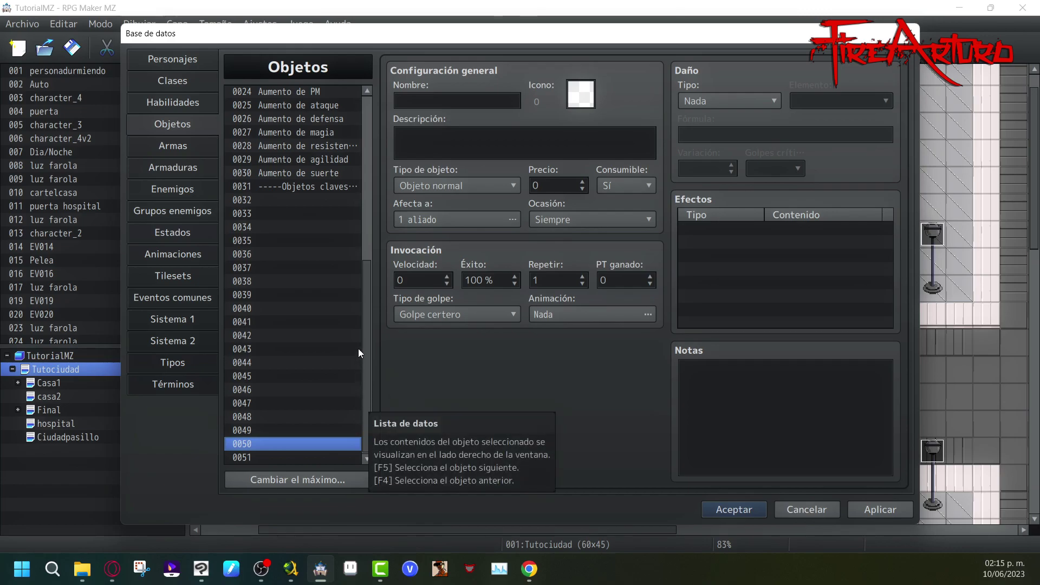
Name the empty object entry 0032, just below the Objetos claves heading, "Llave"
{"action": "left_click", "coordinate": [341, 200]}
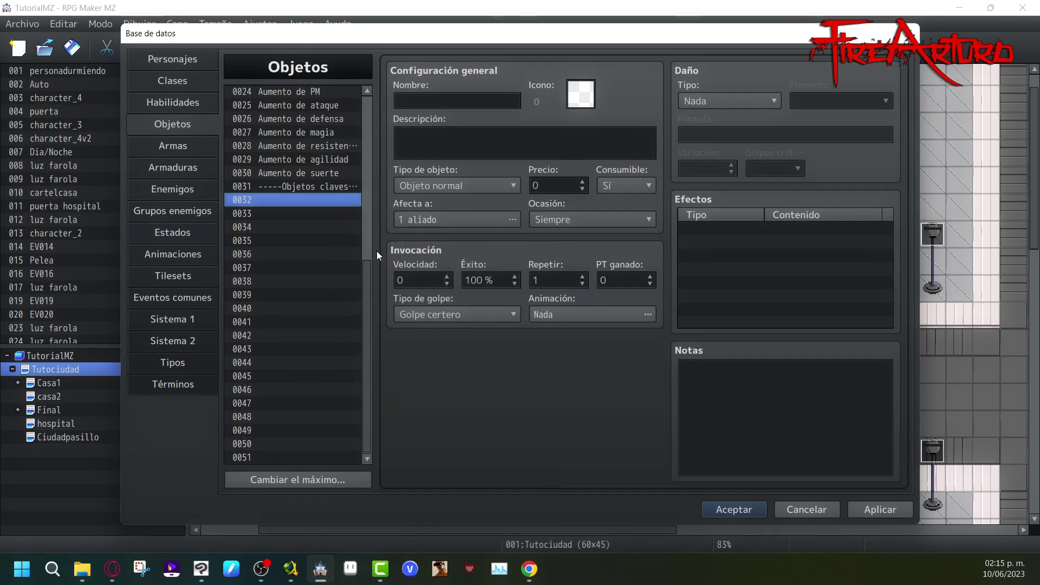
{"action": "left_click", "coordinate": [500, 103]}
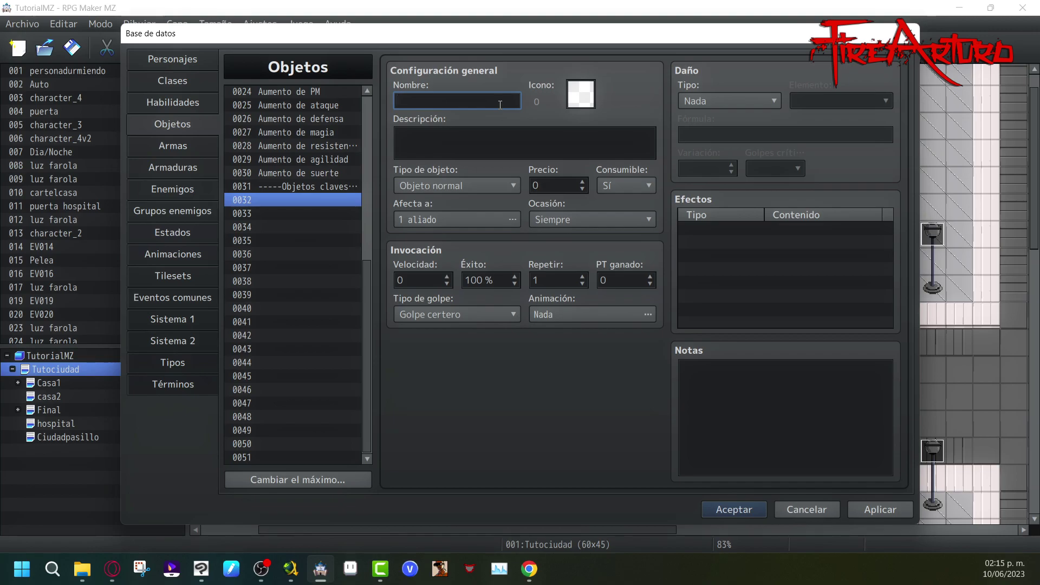
{"action": "type", "text": "L"}
{"action": "type", "text": "AL"}
{"action": "key", "text": "BackSpace"}
{"action": "type", "text": "LAVE"}
{"action": "key", "text": "BackSpace"}
{"action": "key", "text": "BackSpace"}
{"action": "key", "text": "BackSpace"}
{"action": "key", "text": "BackSpace"}
{"action": "type", "text": "lave"}
Assign the green key icon, number 195, to the Llave object
{"action": "left_click", "coordinate": [585, 99]}
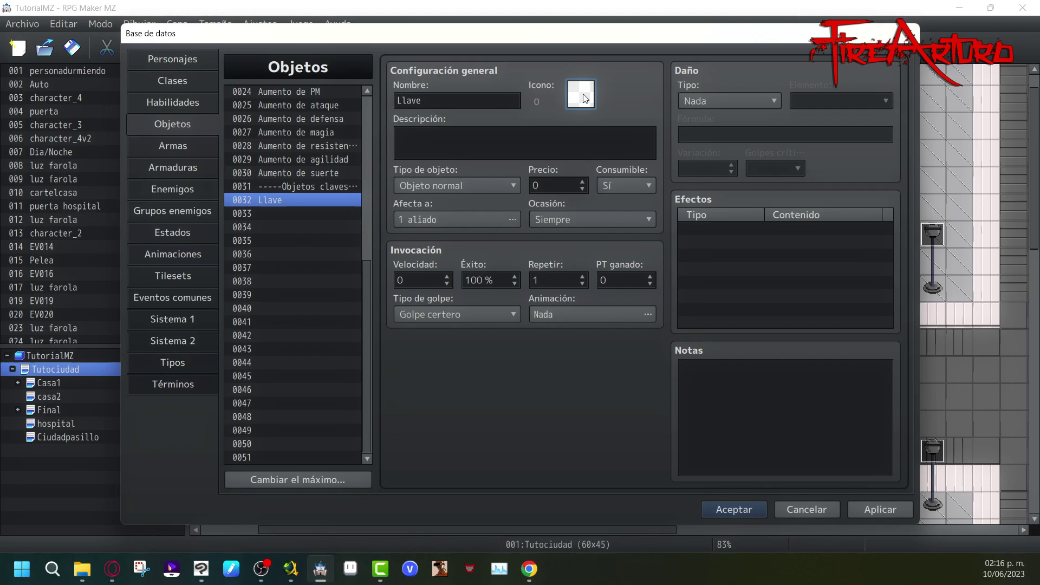
{"action": "double_click", "coordinate": [585, 99]}
{"action": "left_click_drag", "start_coordinate": [690, 283], "coordinate": [681, 381]}
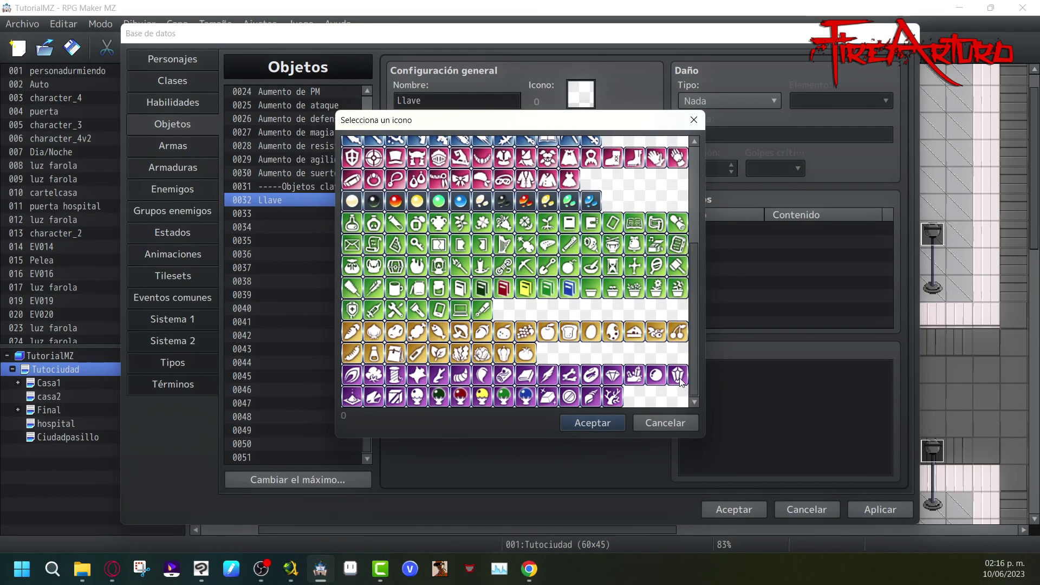
{"action": "left_click_drag", "start_coordinate": [694, 346], "coordinate": [697, 212]}
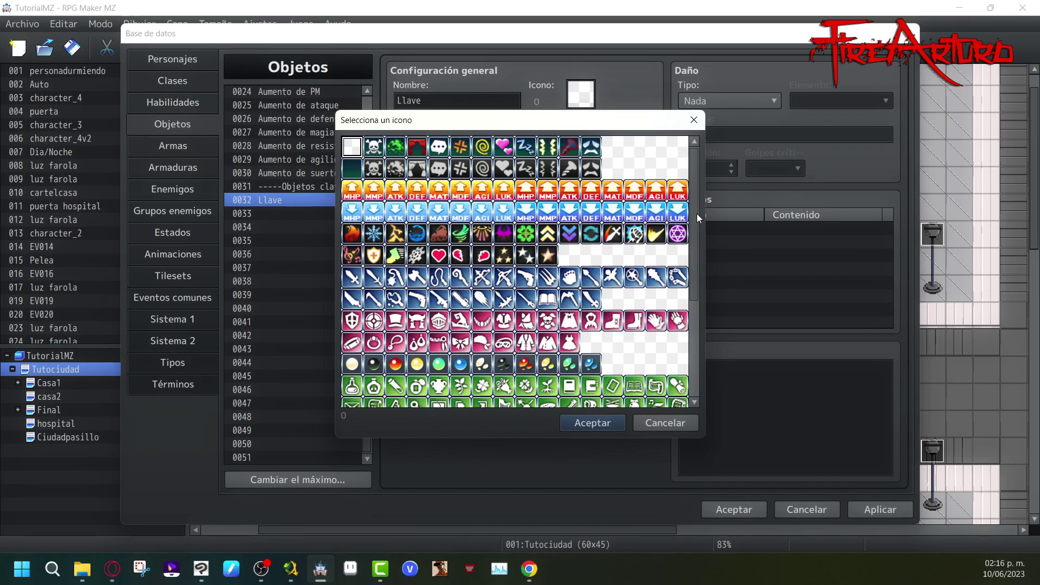
{"action": "scroll", "coordinate": [691, 255], "scroll_direction": "down", "scroll_amount": 2}
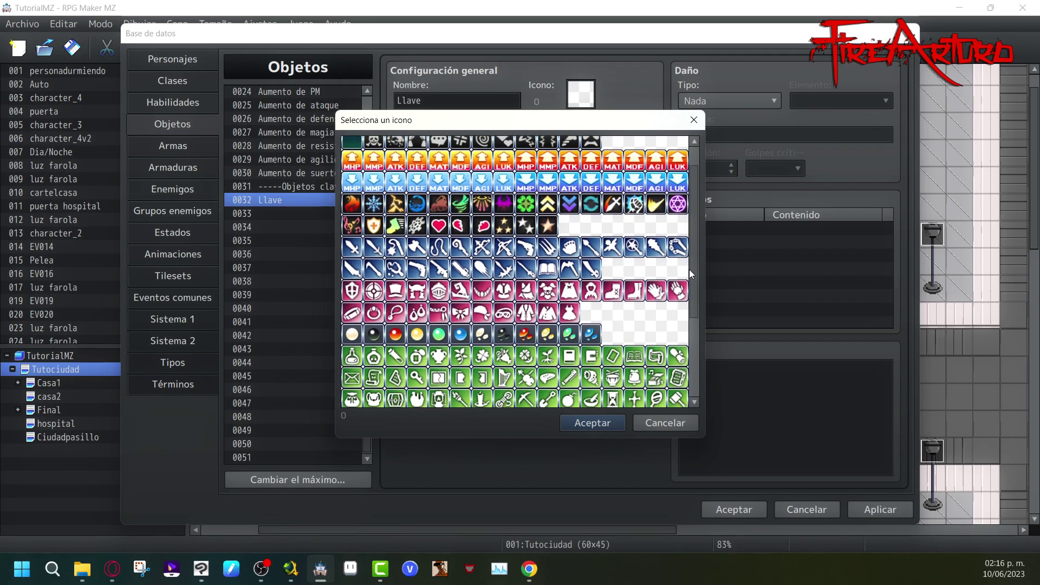
{"action": "left_click", "coordinate": [418, 360]}
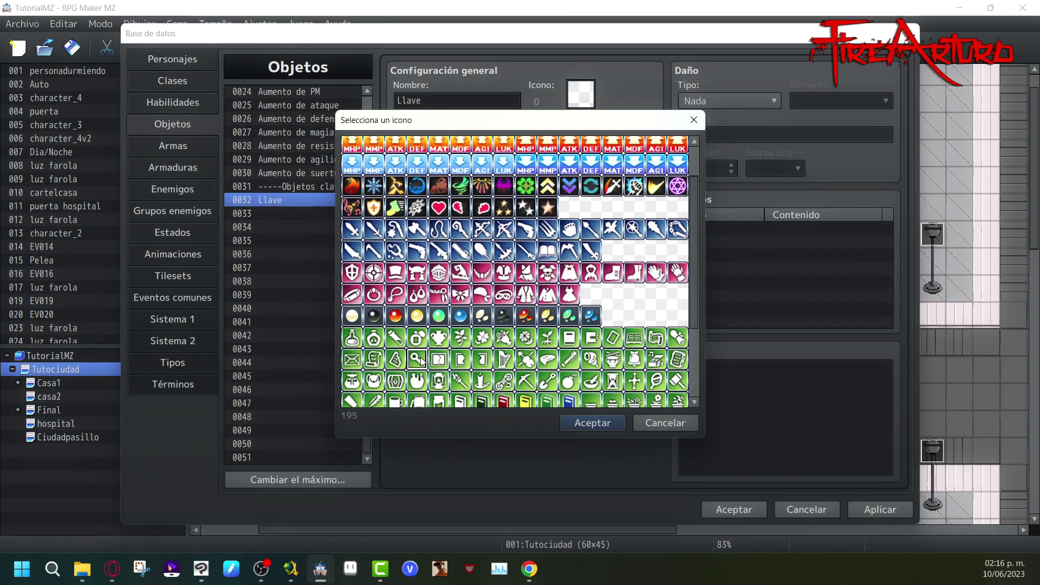
{"action": "double_click", "coordinate": [418, 360]}
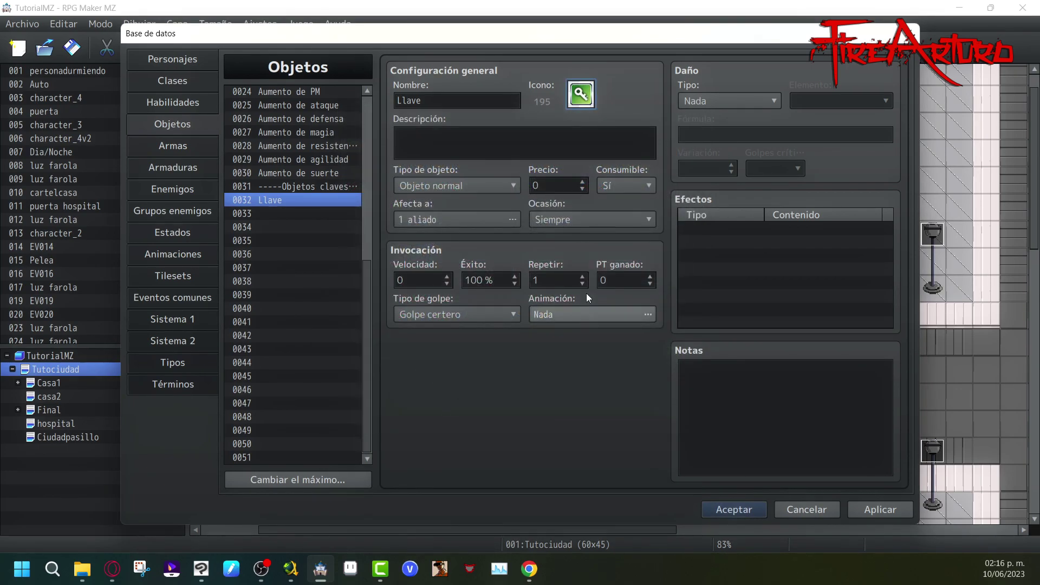
Enter "Esta llave es para cierto edificio" as the description of the Llave object
{"action": "left_click", "coordinate": [631, 130]}
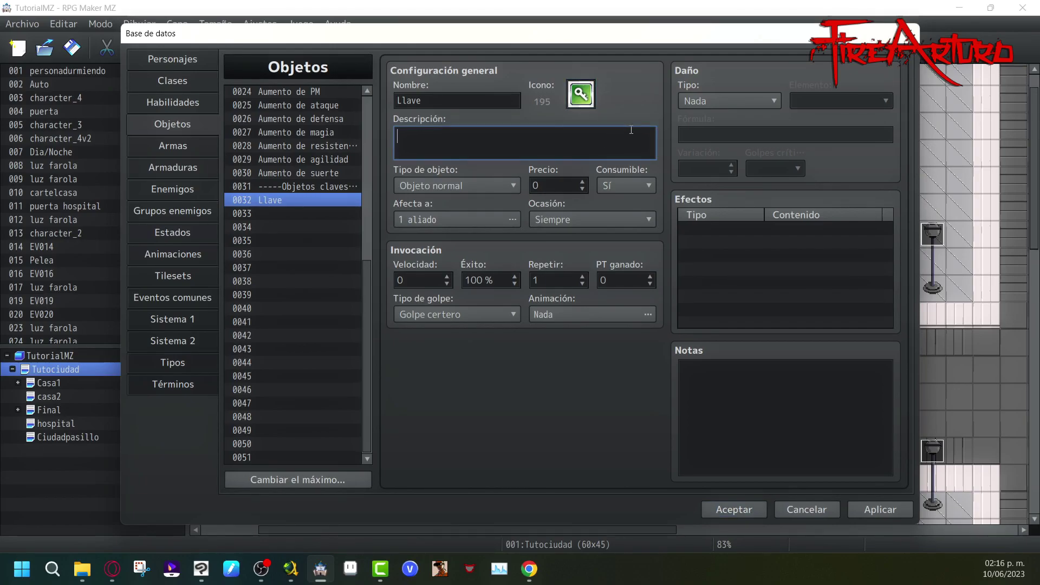
{"action": "type", "text": "esta"}
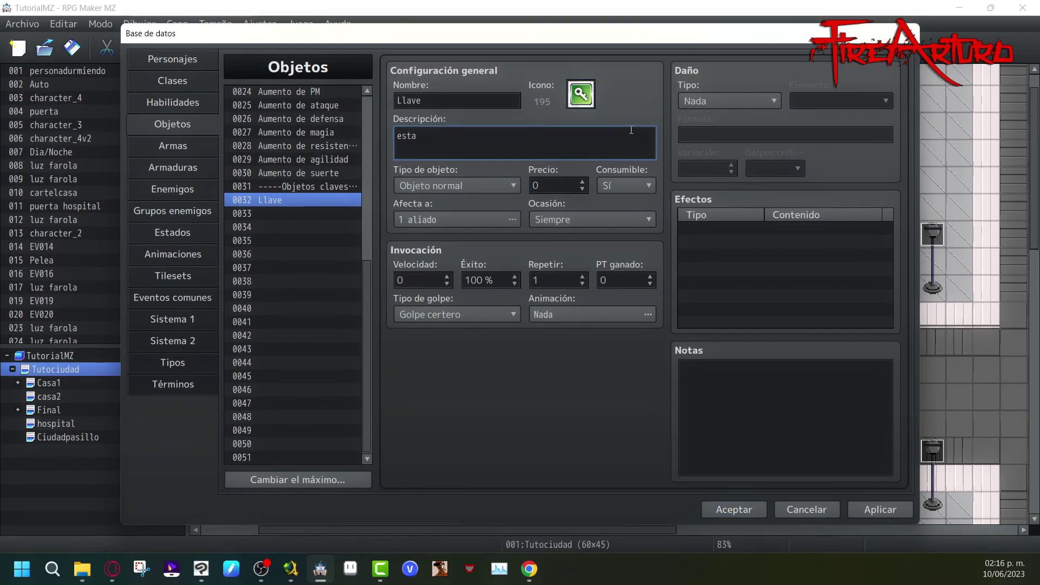
{"action": "type", "text": " llave es para cier"}
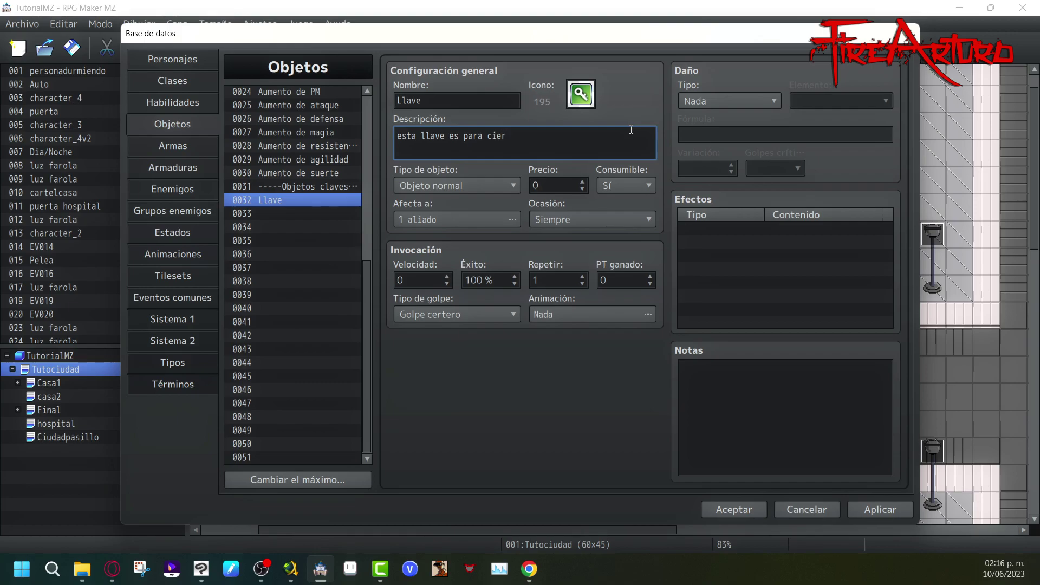
{"action": "type", "text": "to edificio"}
{"action": "key", "text": "Left"}
{"action": "key", "text": "Left"}
{"action": "key", "text": "Left"}
{"action": "key", "text": "Left"}
{"action": "key", "text": "Left"}
{"action": "key", "text": "Left"}
{"action": "key", "text": "Left"}
{"action": "key", "text": "Left"}
{"action": "key", "text": "Left"}
{"action": "key", "text": "Left"}
{"action": "key", "text": "Left"}
{"action": "key", "text": "Left"}
{"action": "key", "text": "Left"}
{"action": "key", "text": "Left"}
{"action": "key", "text": "Left"}
{"action": "key", "text": "Left"}
{"action": "key", "text": "Left"}
{"action": "key", "text": "Left"}
{"action": "key", "text": "Left"}
{"action": "key", "text": "Left"}
{"action": "key", "text": "BackSpace"}
{"action": "type", "text": "E"}
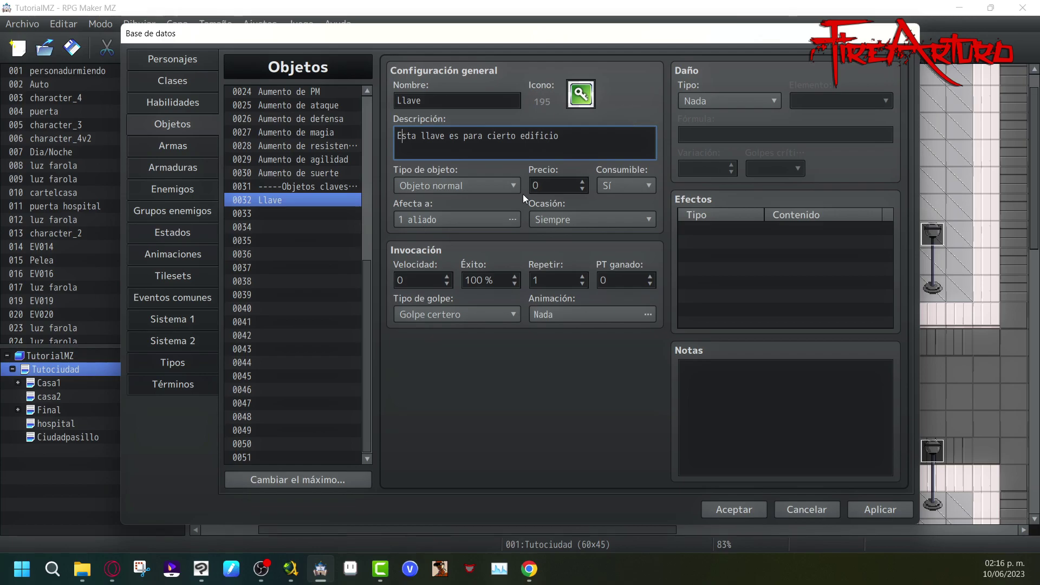
Try Objeto clave as the object type of Llave and return it to Objeto normal
{"action": "left_click", "coordinate": [509, 186]}
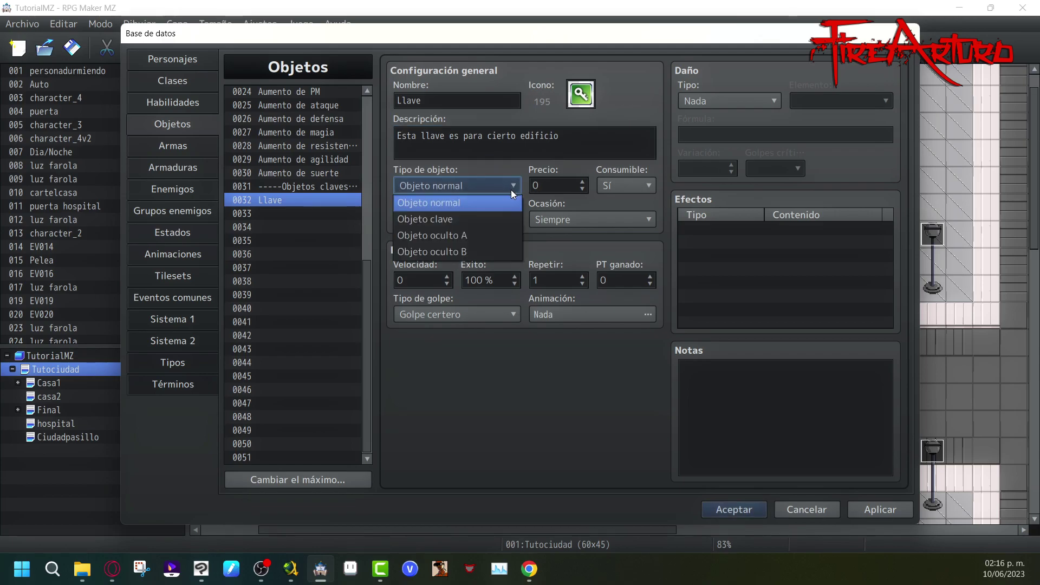
{"action": "left_click", "coordinate": [491, 220]}
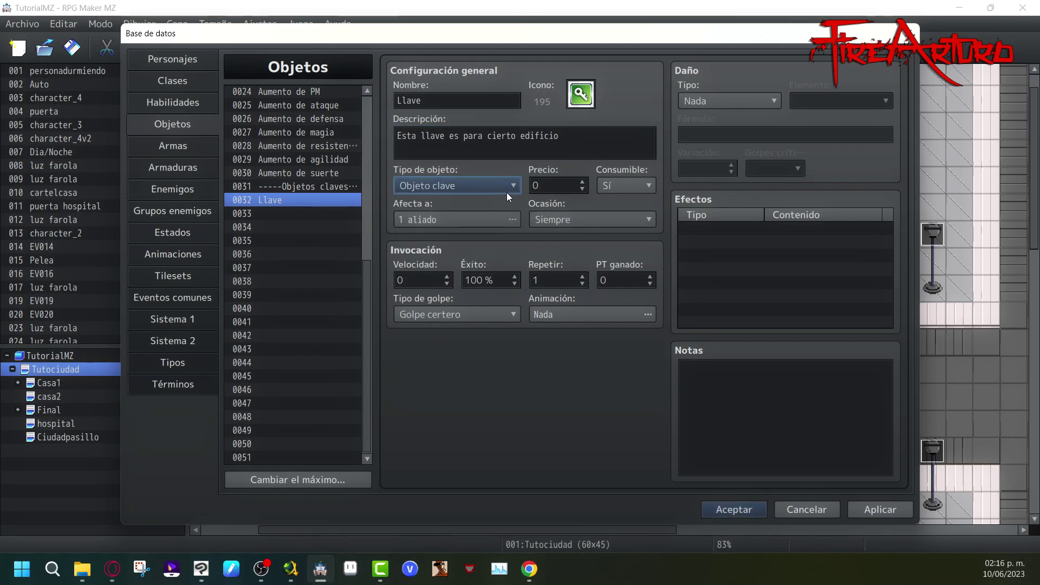
{"action": "left_click", "coordinate": [506, 186]}
{"action": "left_click", "coordinate": [499, 203]}
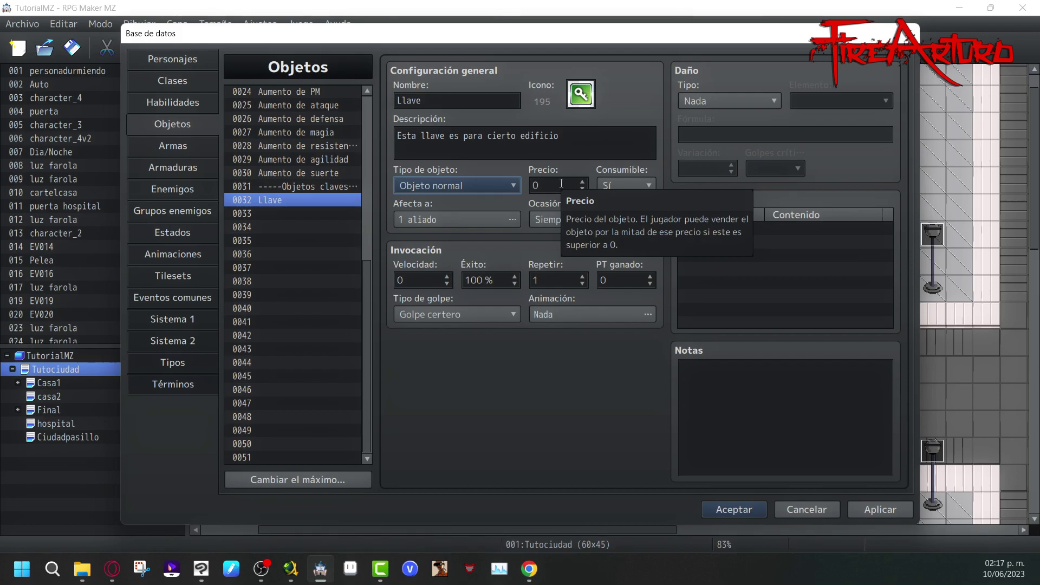
Make the Llave object non-consumable and choose Nada as the side it affects
{"action": "left_click", "coordinate": [645, 186]}
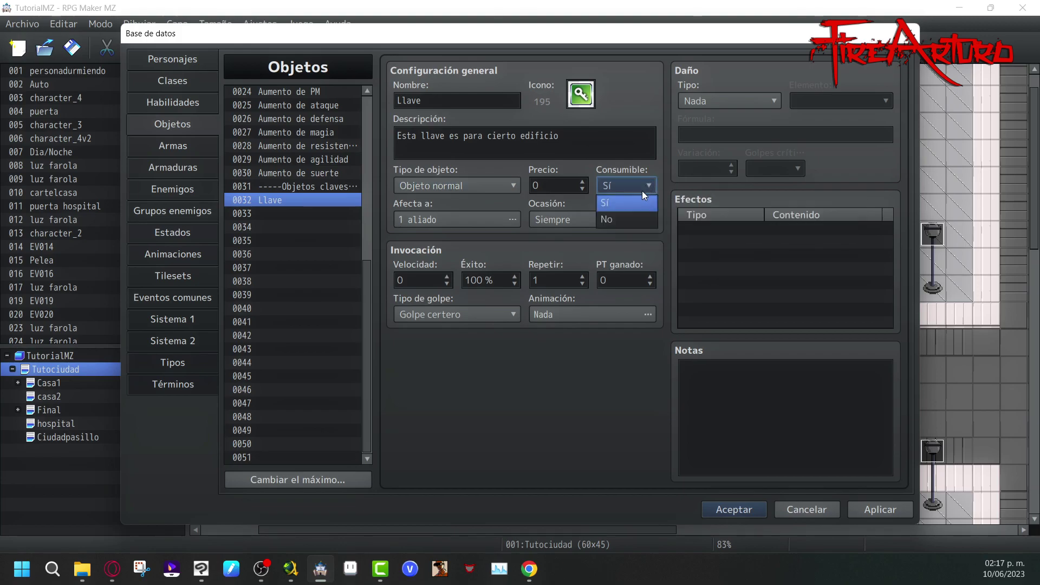
{"action": "left_click", "coordinate": [625, 220]}
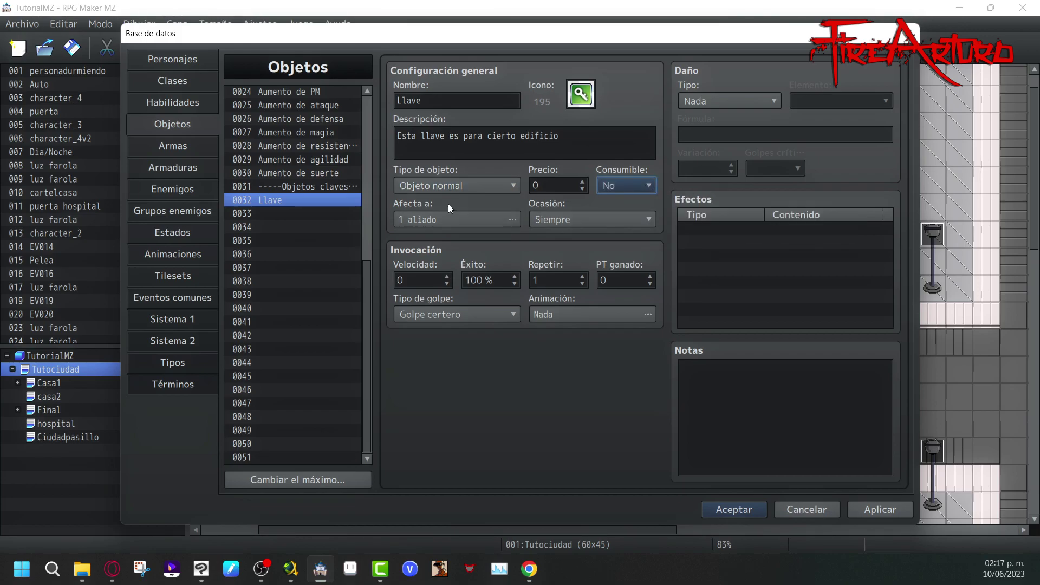
{"action": "left_click", "coordinate": [512, 219]}
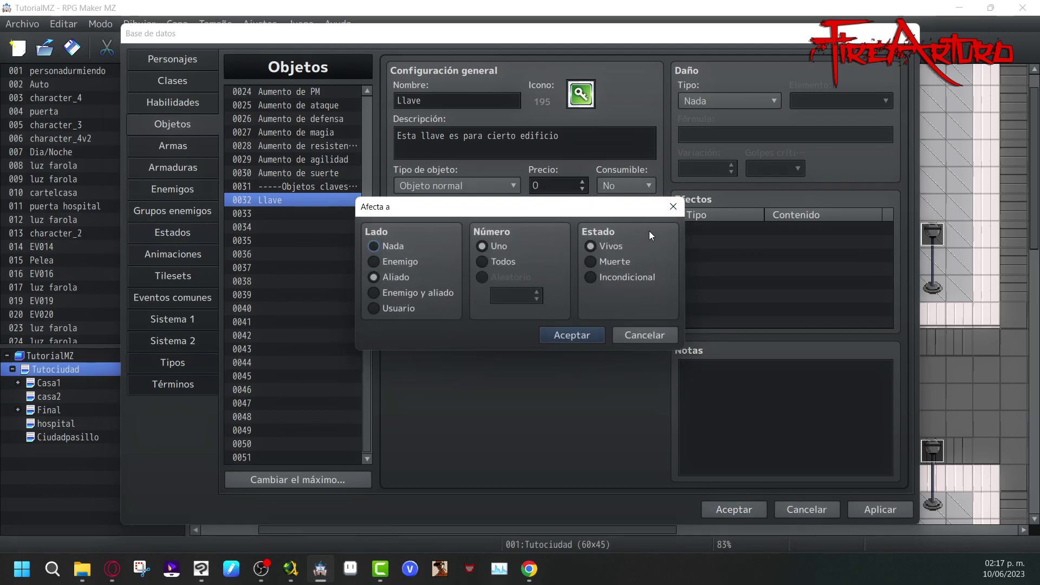
{"action": "left_click", "coordinate": [397, 278]}
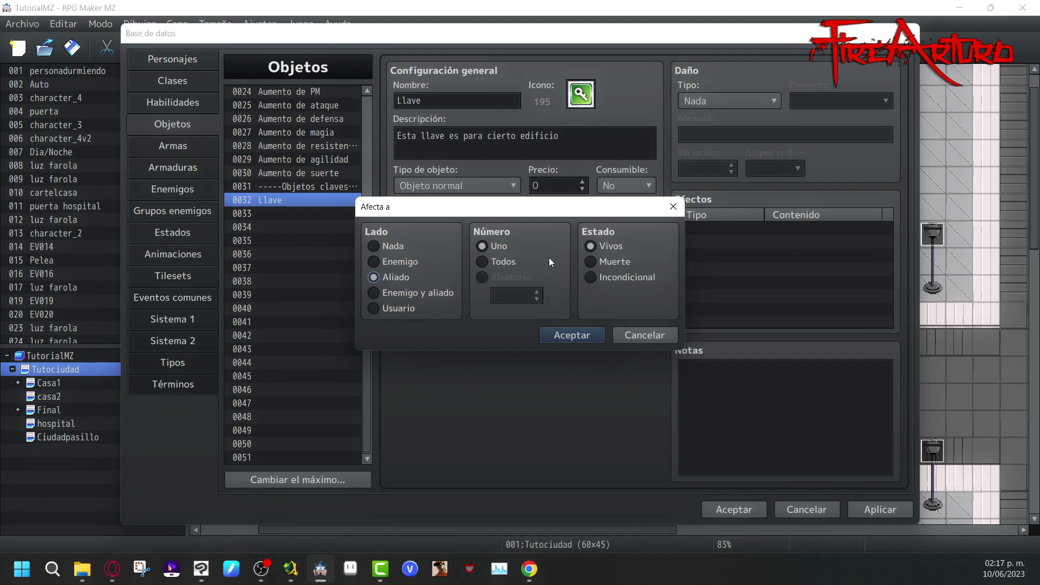
{"action": "left_click", "coordinate": [507, 262]}
{"action": "left_click", "coordinate": [615, 262]}
{"action": "left_click", "coordinate": [616, 246]}
{"action": "left_click", "coordinate": [403, 246]}
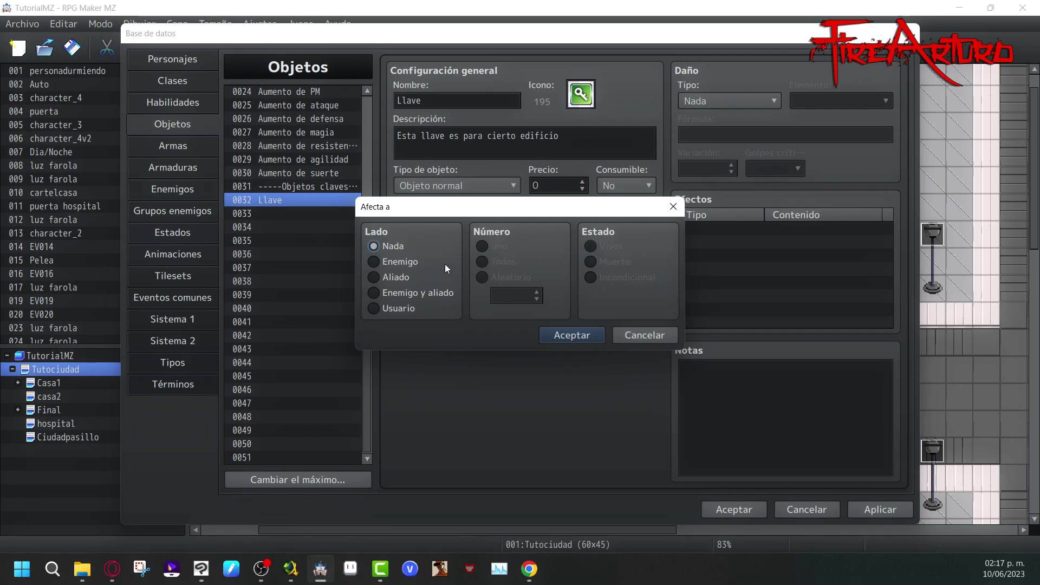
Try the Enemigo, Enemigo y aliado and Usuario sides for Llave's scope, including the random number option for enemies
{"action": "left_click", "coordinate": [411, 261]}
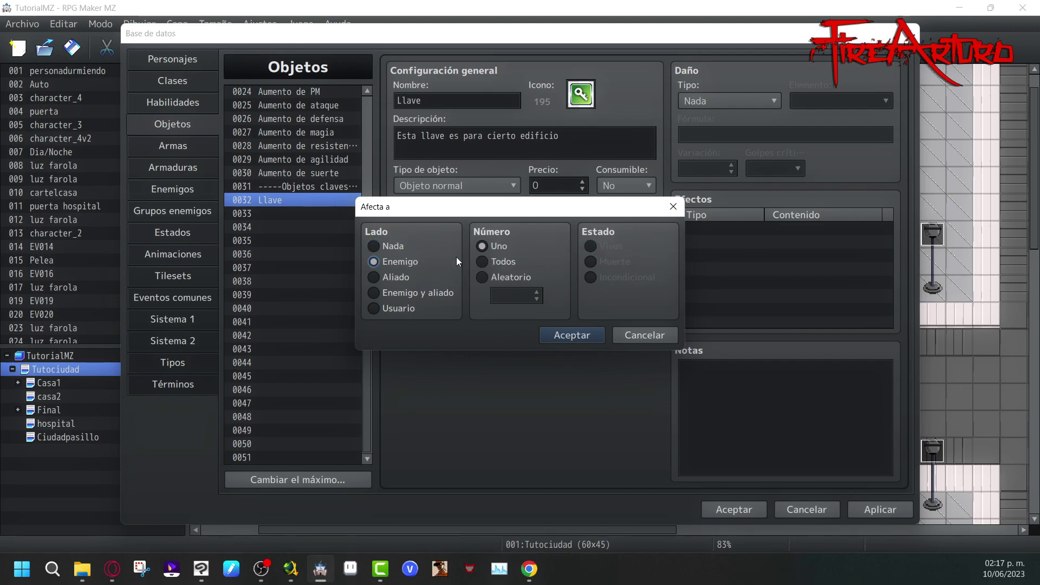
{"action": "left_click", "coordinate": [411, 244]}
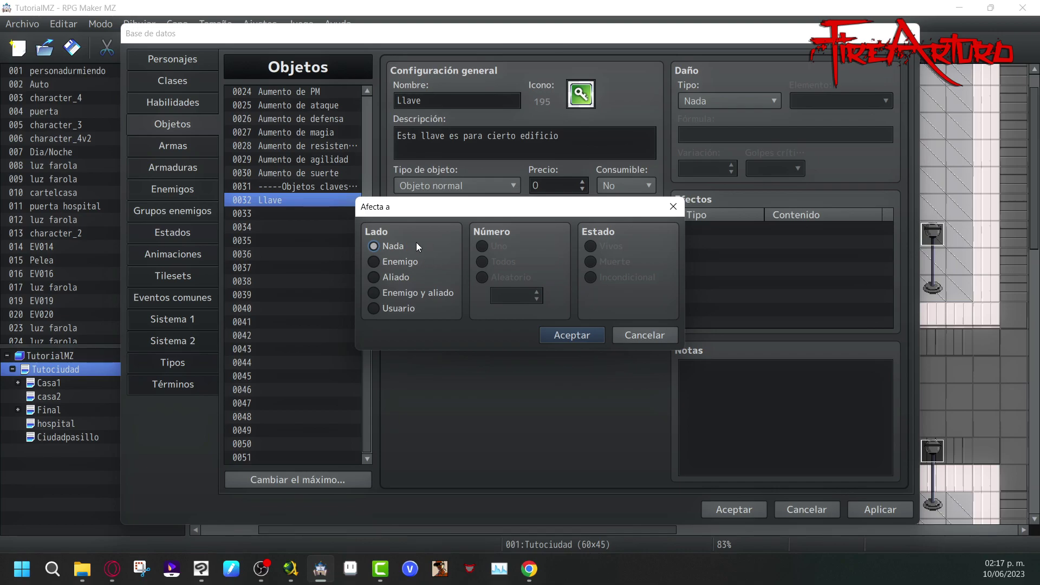
{"action": "left_click", "coordinate": [412, 263]}
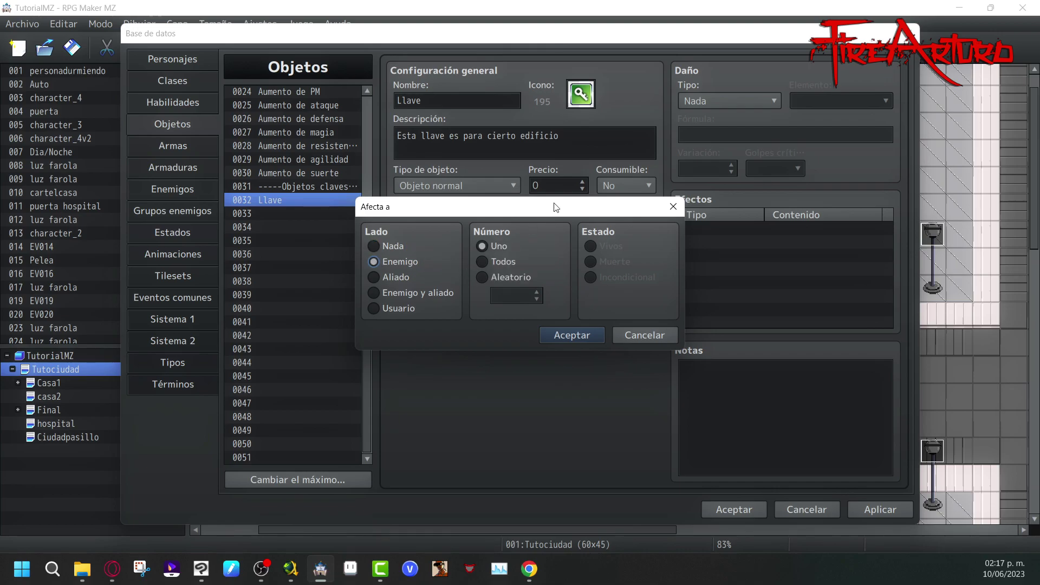
{"action": "left_click", "coordinate": [511, 277]}
{"action": "left_click", "coordinate": [520, 260]}
{"action": "left_click", "coordinate": [521, 276]}
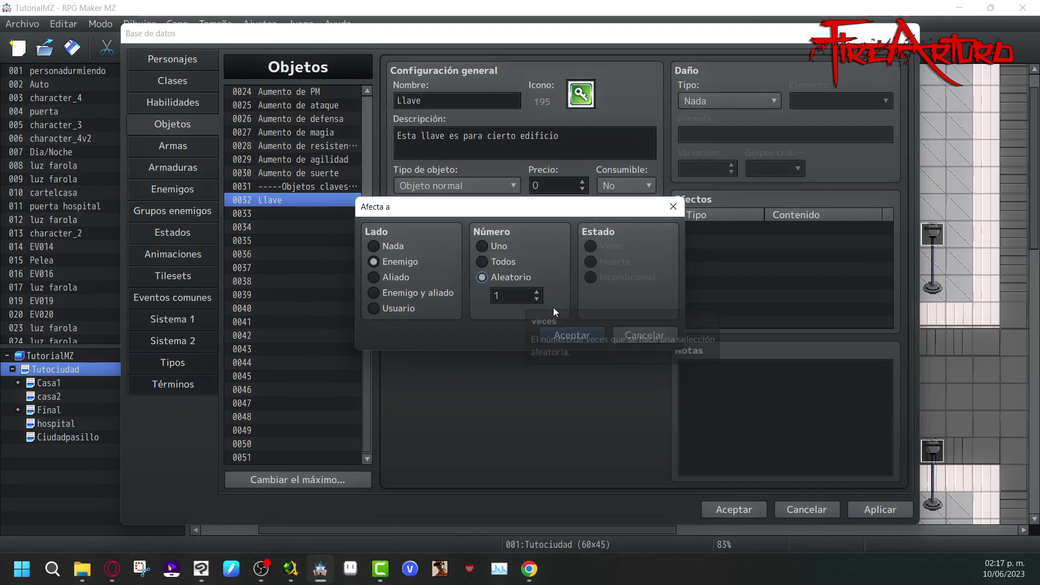
{"action": "left_click", "coordinate": [398, 277]}
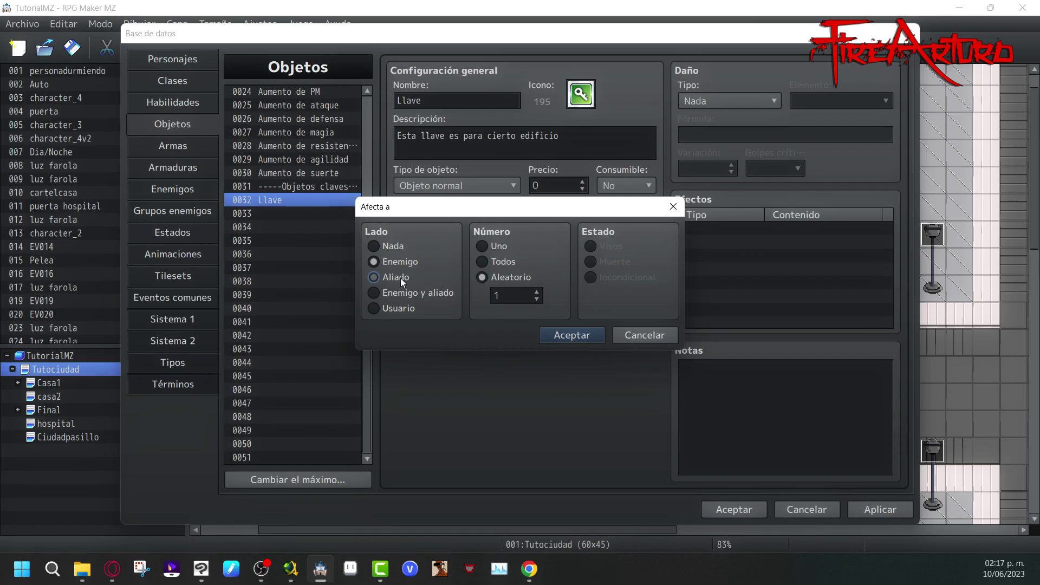
{"action": "left_click", "coordinate": [436, 292]}
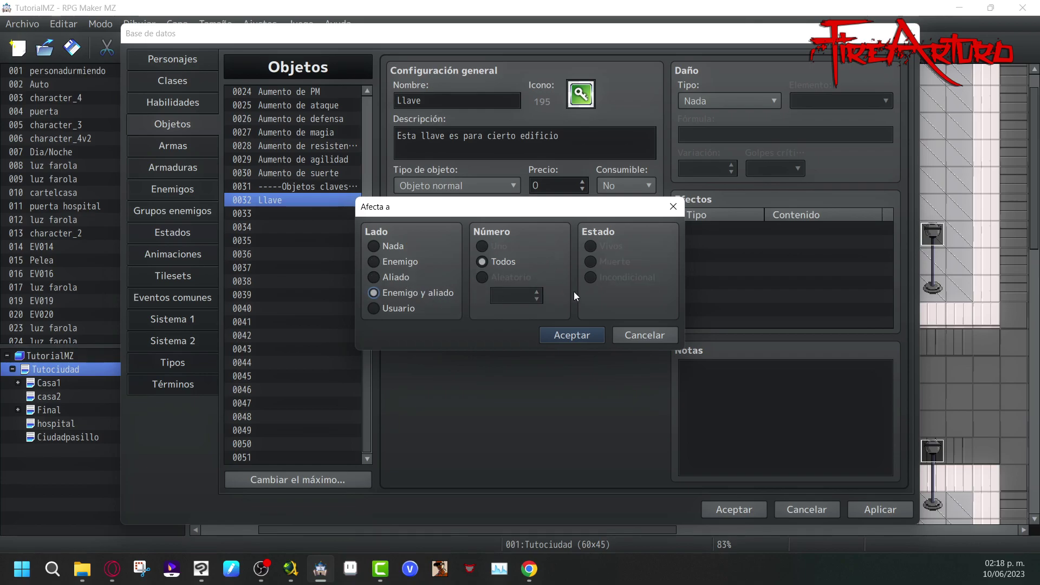
{"action": "left_click", "coordinate": [503, 260]}
{"action": "left_click", "coordinate": [412, 310]}
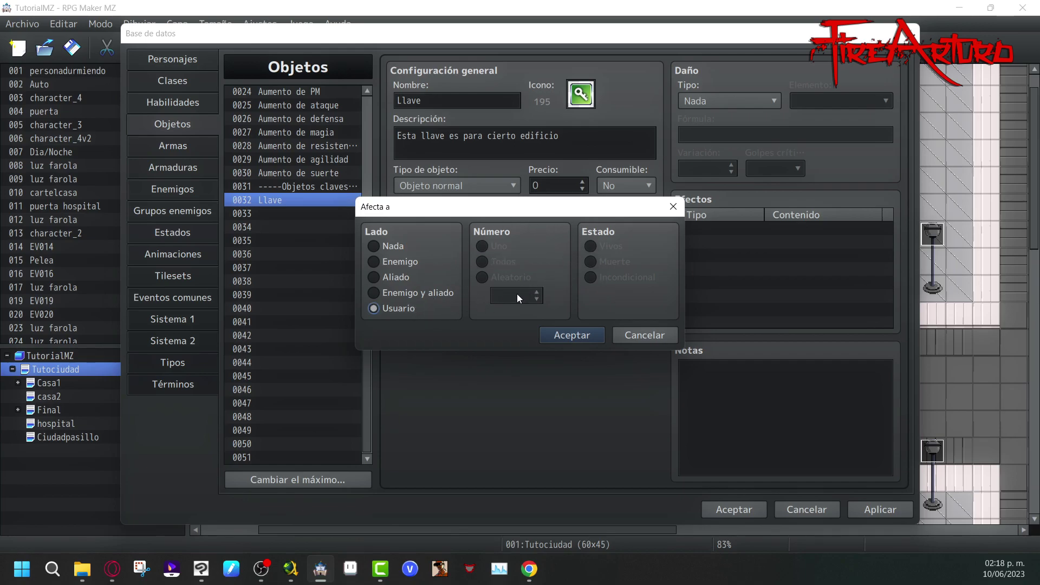
{"action": "left_click", "coordinate": [414, 261]}
Apply Nada as the scope of Llave and set its usage occasion to Nunca
{"action": "left_click", "coordinate": [416, 245]}
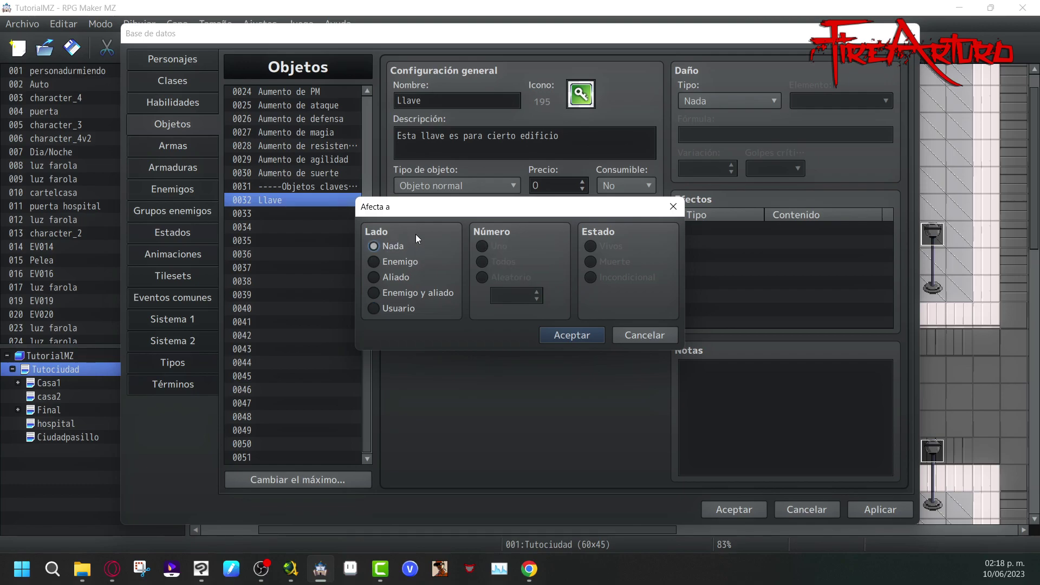
{"action": "left_click", "coordinate": [566, 333]}
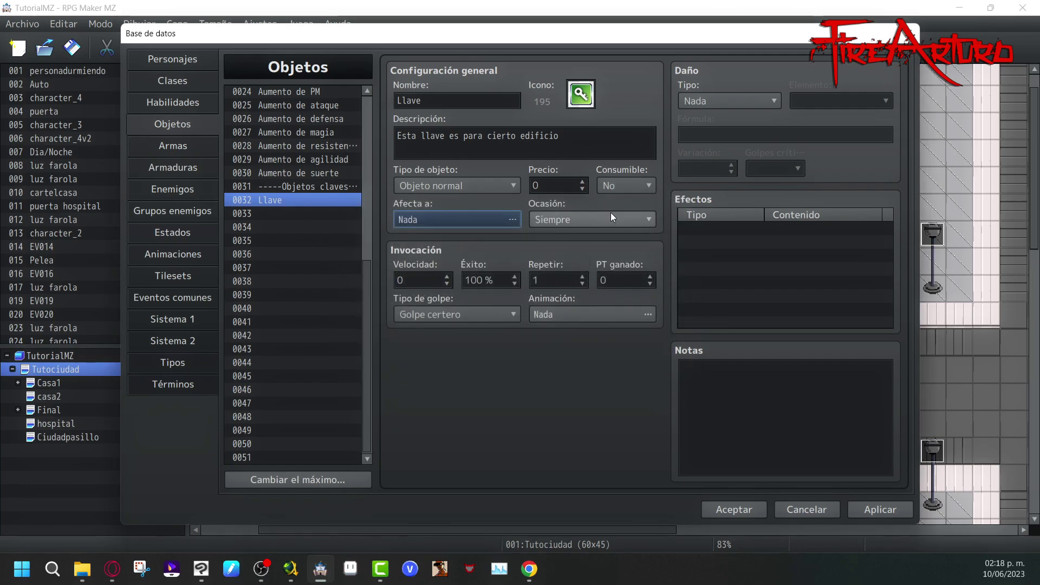
{"action": "left_click", "coordinate": [638, 219]}
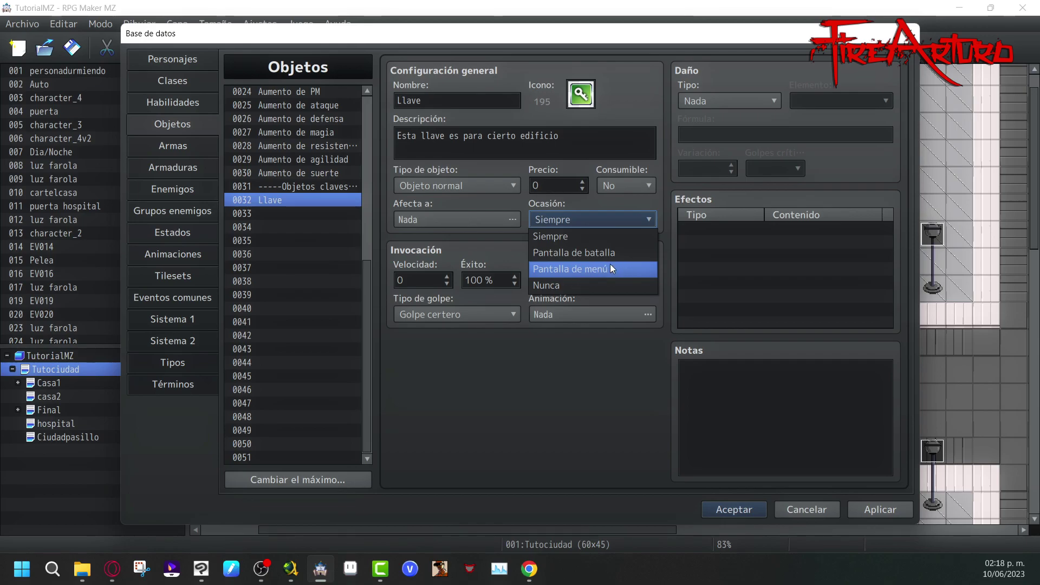
{"action": "left_click", "coordinate": [577, 283]}
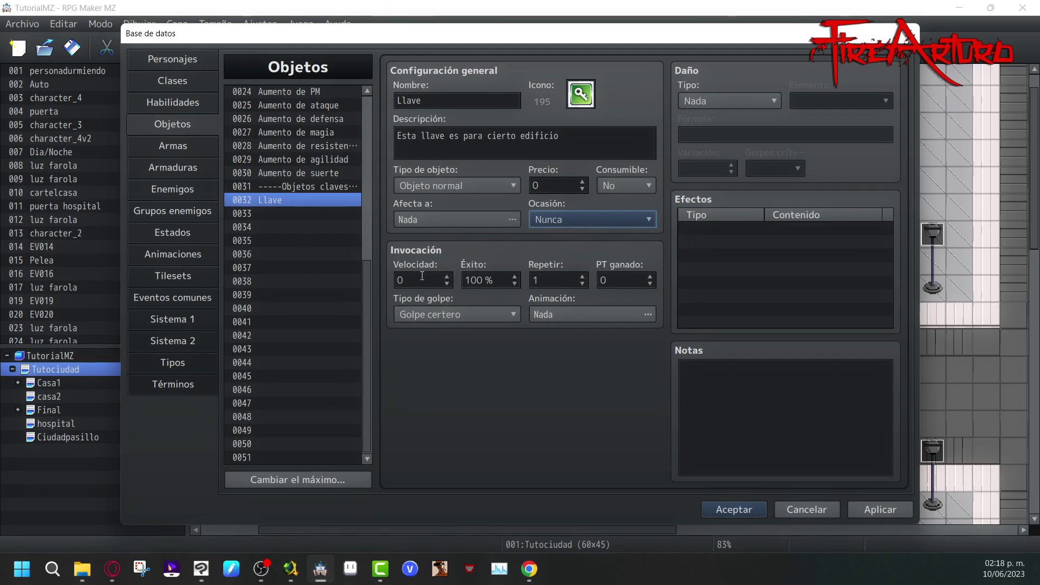
Examine the invocation fields, hit type options and damage type options of Llave, keeping Golpe certero and Nada
{"action": "mouse_move", "coordinate": [421, 276]}
{"action": "mouse_move", "coordinate": [491, 275]}
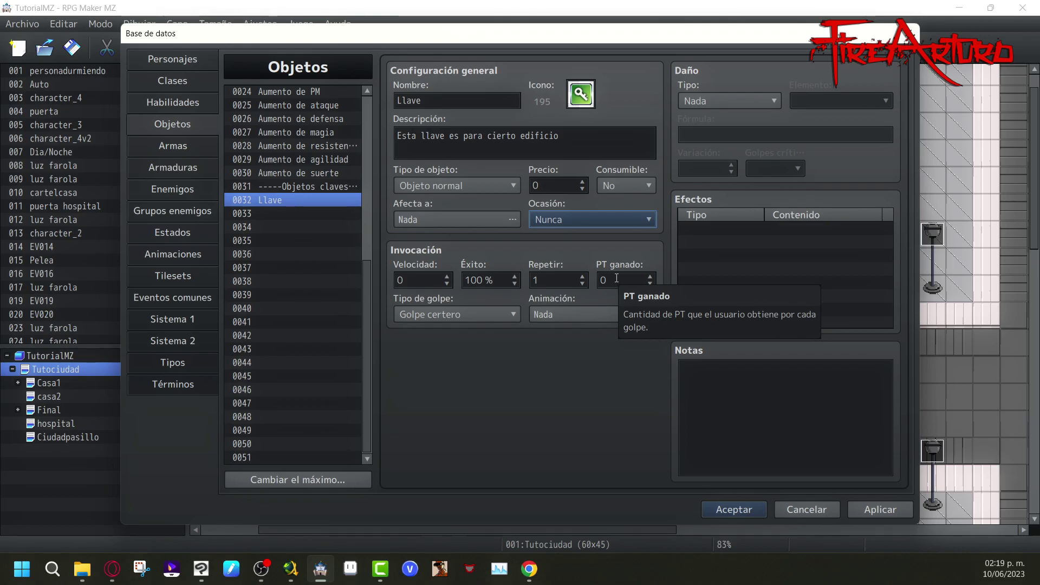
{"action": "left_click", "coordinate": [455, 313]}
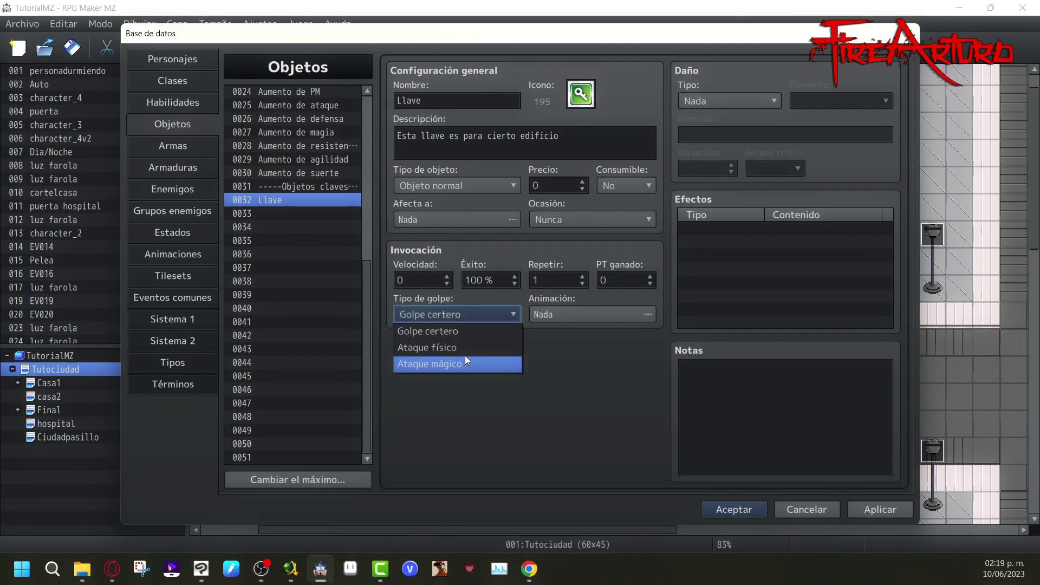
{"action": "left_click", "coordinate": [441, 299]}
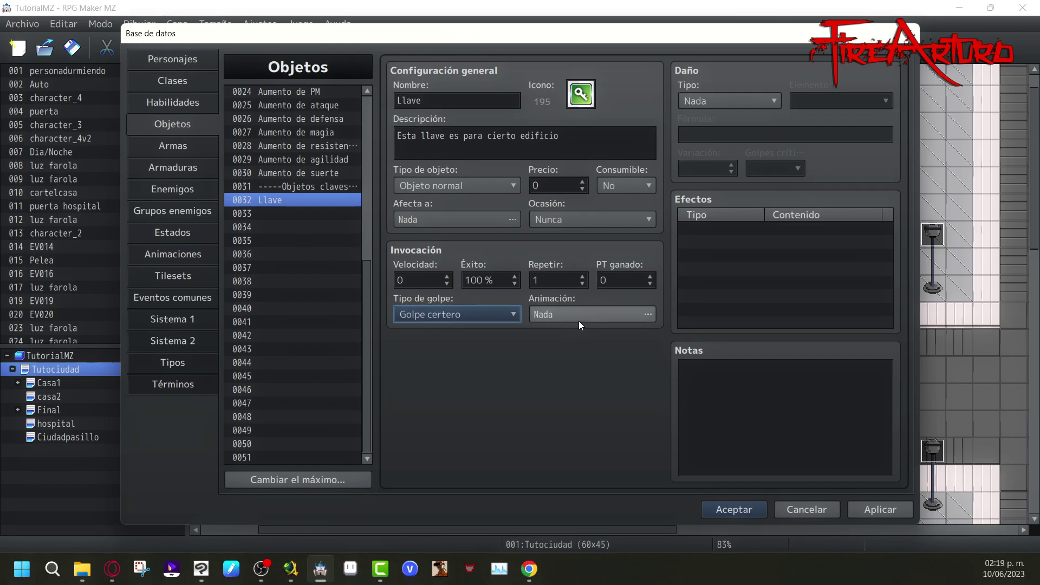
{"action": "left_click", "coordinate": [476, 313]}
{"action": "left_click", "coordinate": [475, 309]}
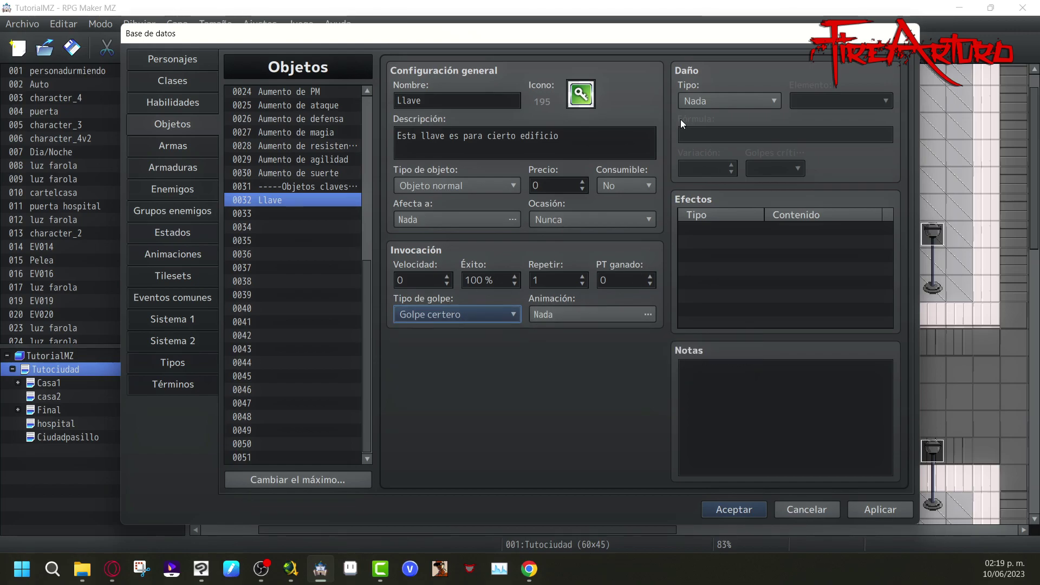
{"action": "left_click", "coordinate": [713, 99]}
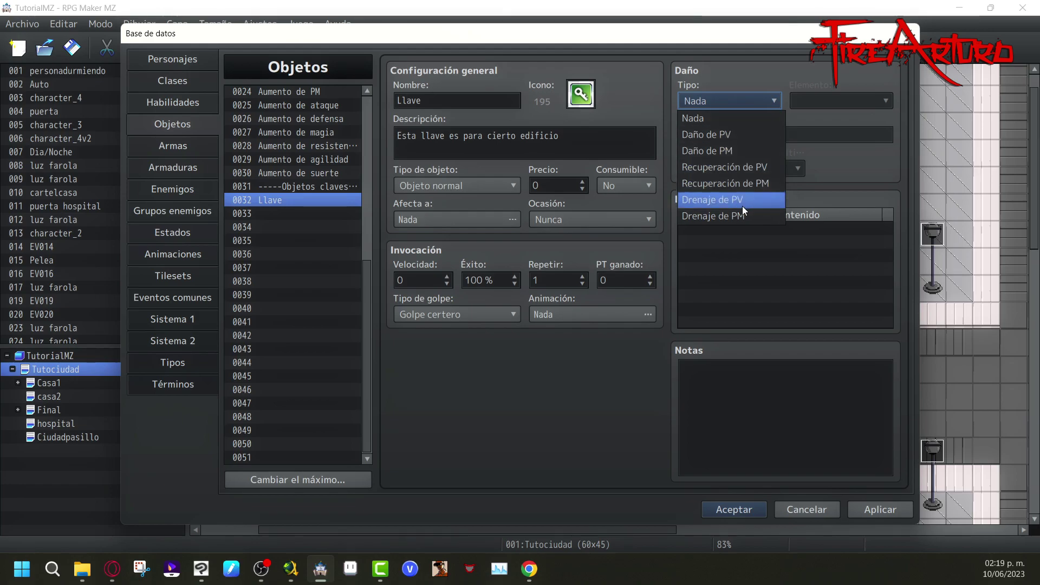
{"action": "left_click", "coordinate": [743, 85]}
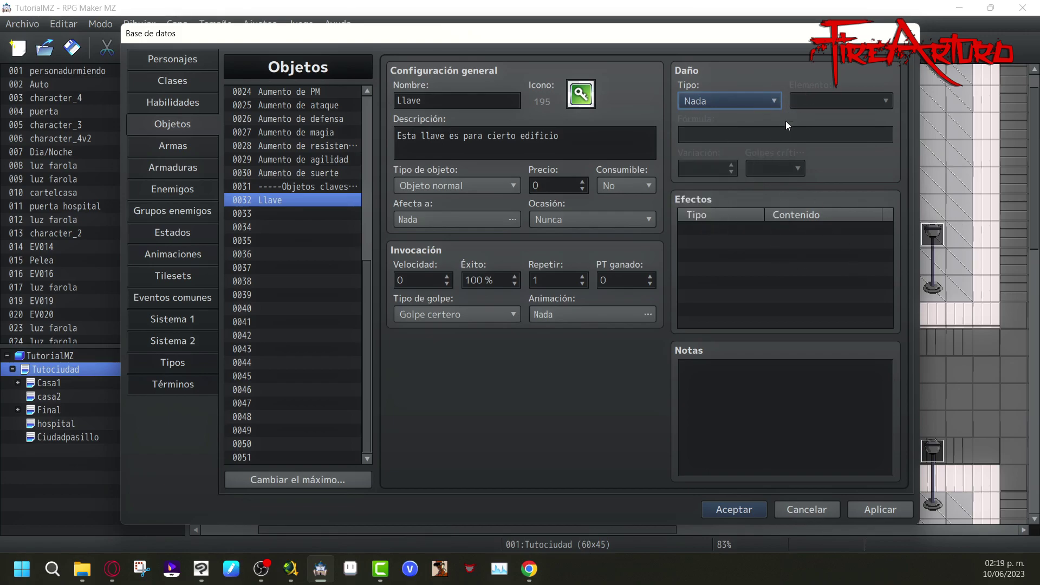
Open a new effect for Llave and examine the options for adding and removing states
{"action": "double_click", "coordinate": [723, 224]}
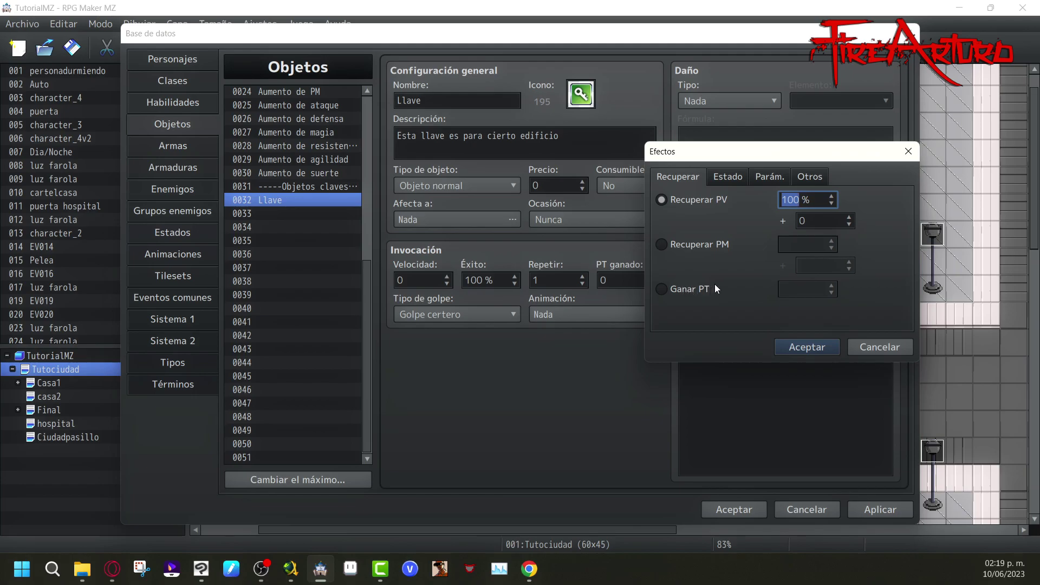
{"action": "left_click", "coordinate": [723, 188]}
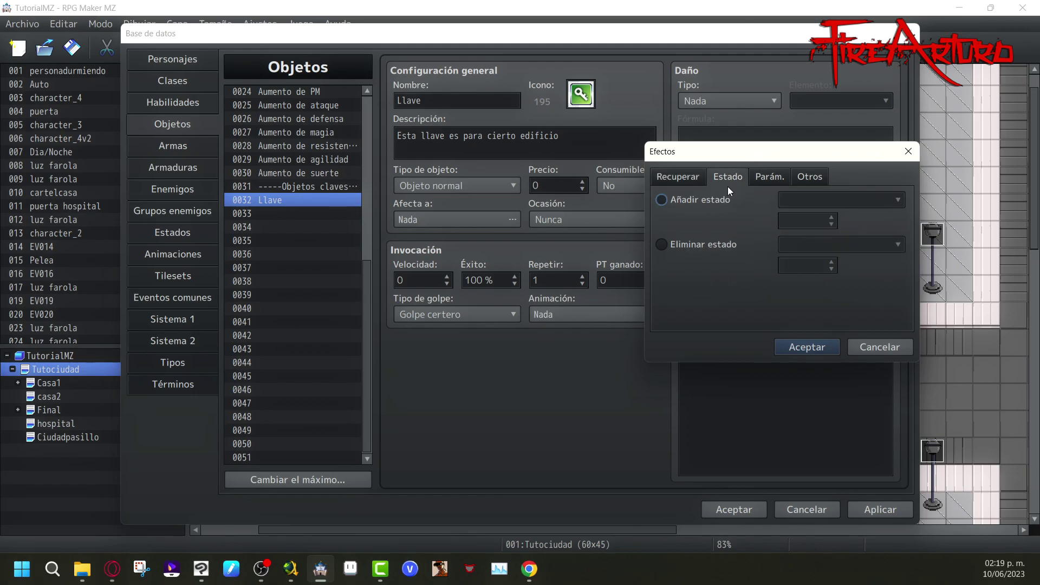
{"action": "left_click", "coordinate": [715, 199]}
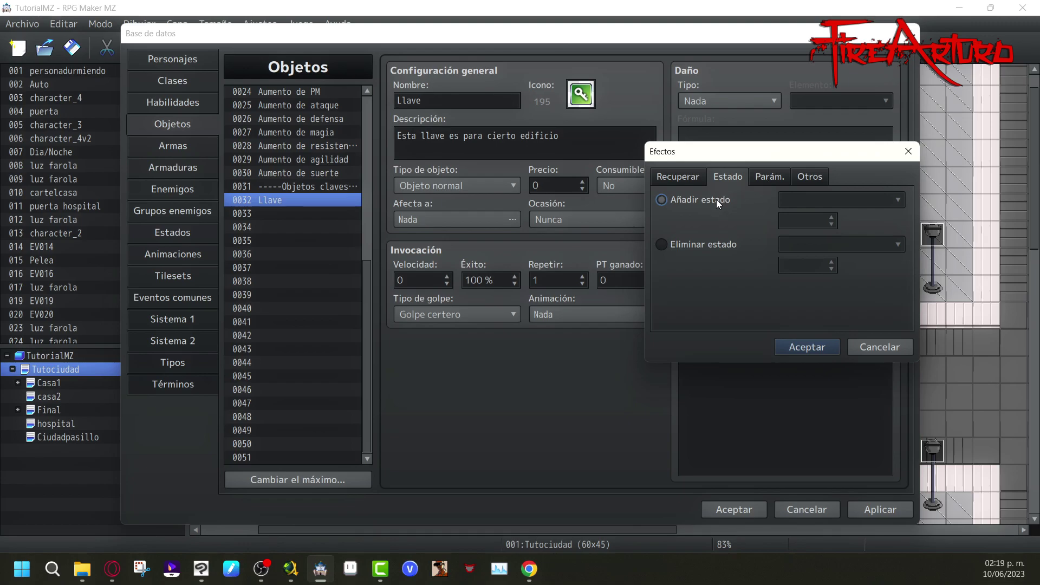
{"action": "left_click", "coordinate": [711, 251]}
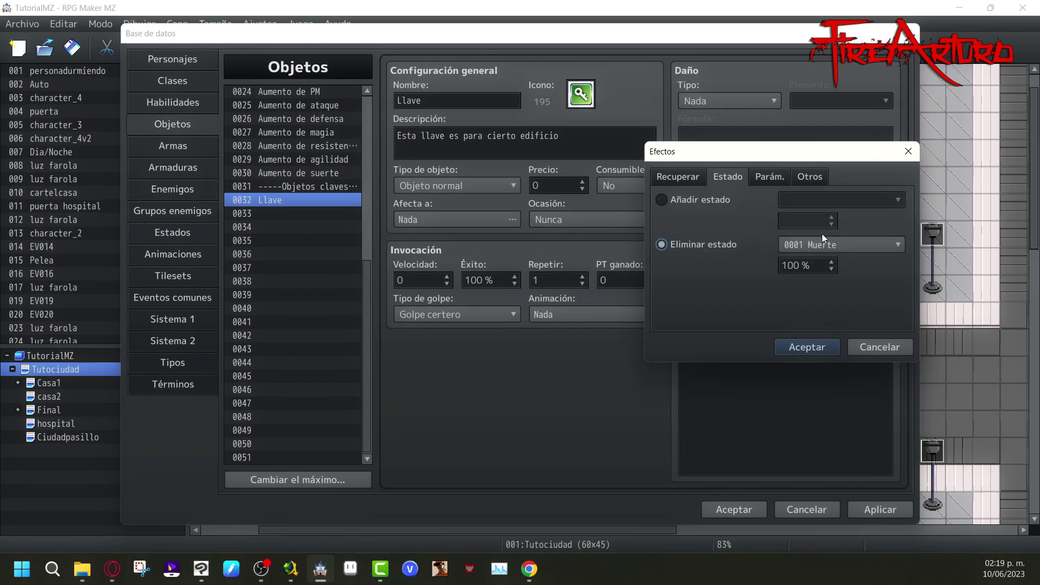
{"action": "left_click", "coordinate": [837, 245]}
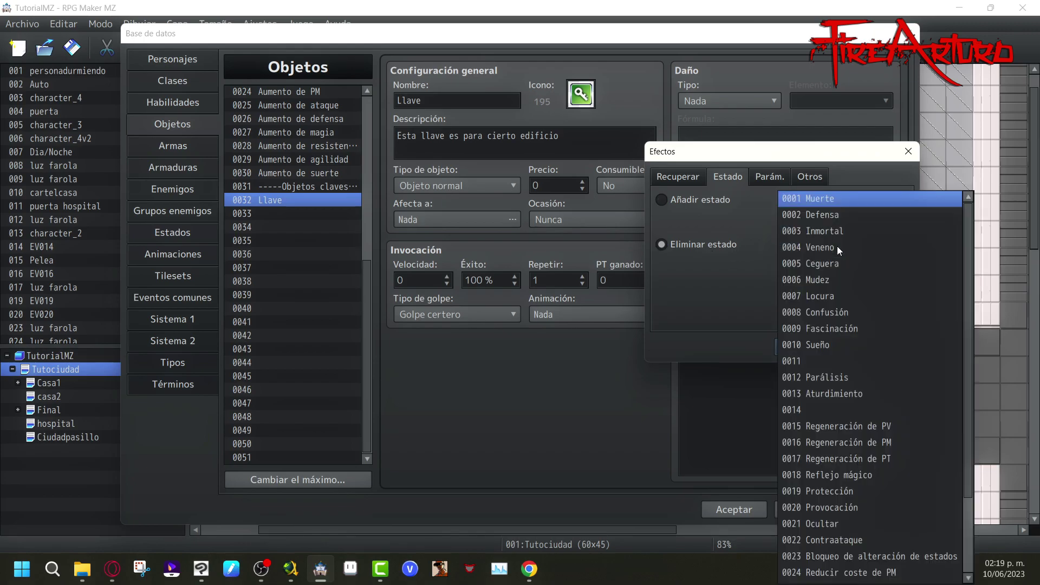
{"action": "left_click", "coordinate": [729, 249]}
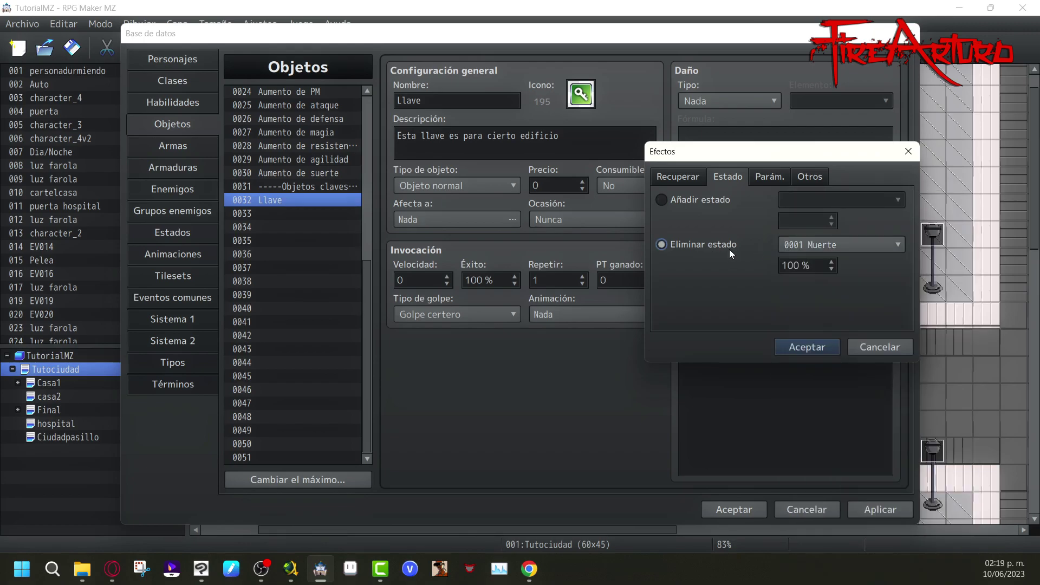
{"action": "left_click", "coordinate": [703, 200]}
Examine the parameter effects for adding an advantage, adding a disadvantage and removing a disadvantage
{"action": "left_click", "coordinate": [766, 178]}
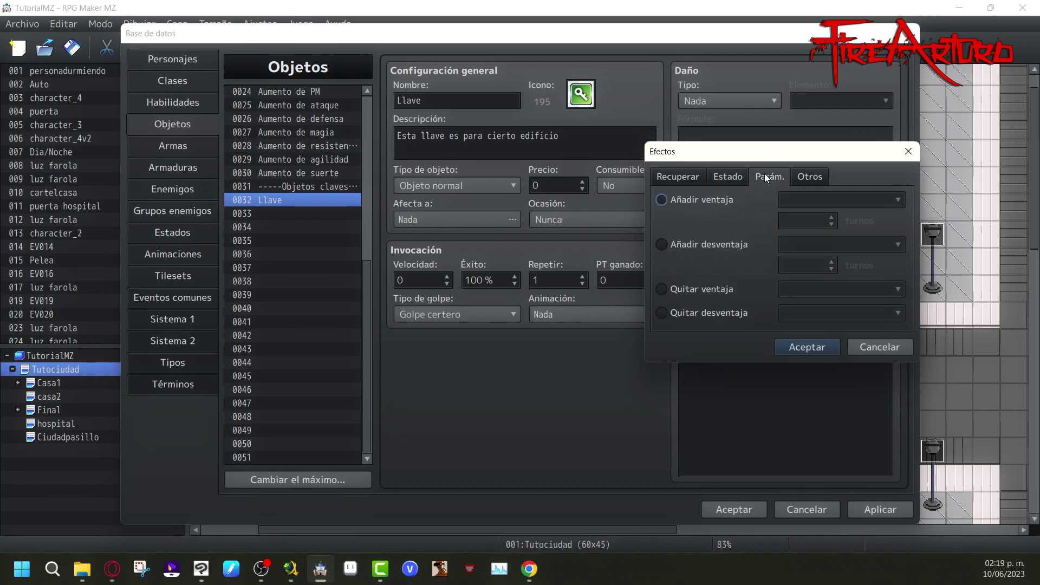
{"action": "left_click", "coordinate": [722, 200]}
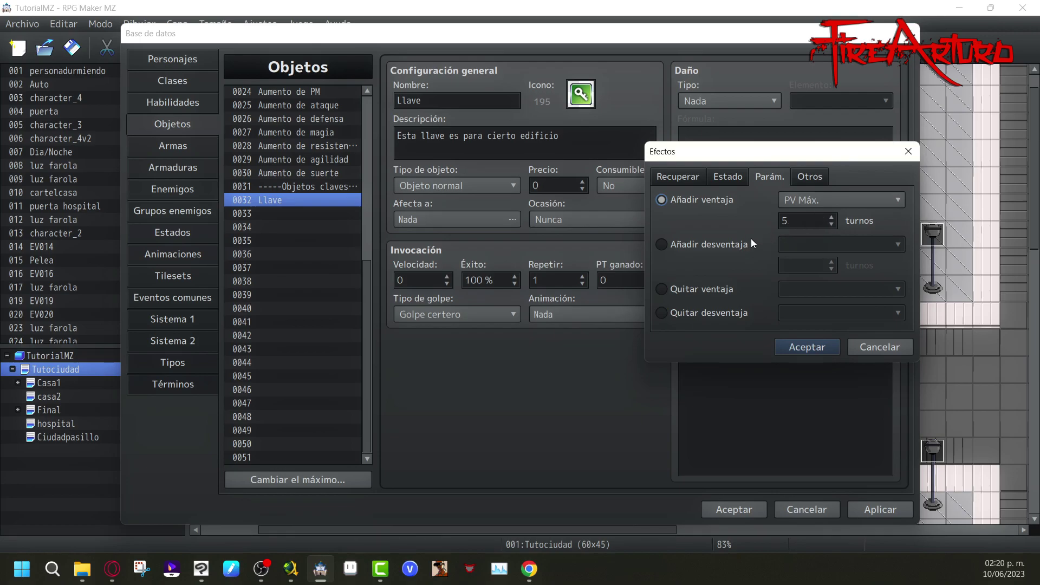
{"action": "left_click", "coordinate": [728, 243]}
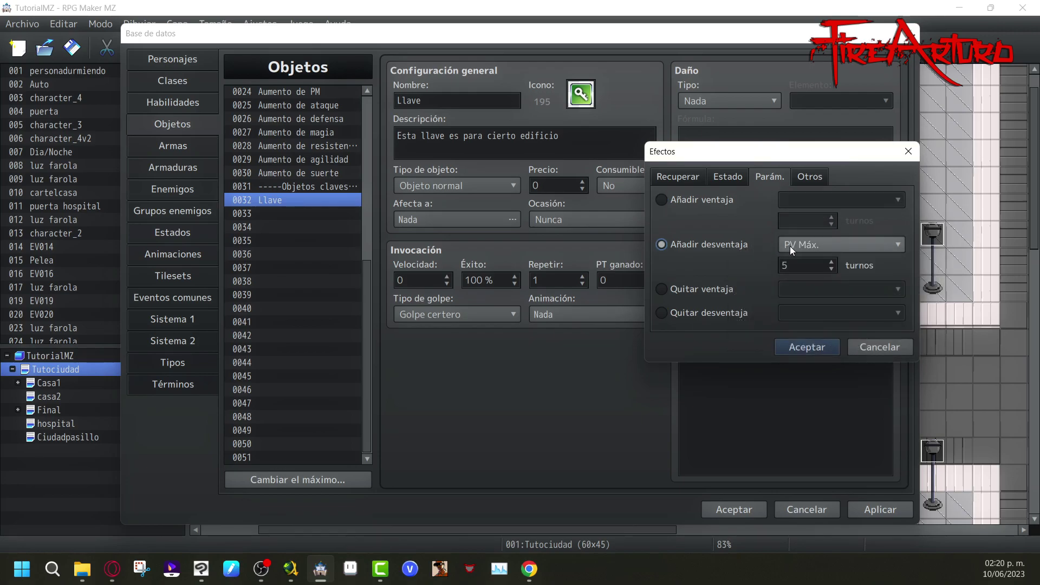
{"action": "left_click", "coordinate": [710, 310]}
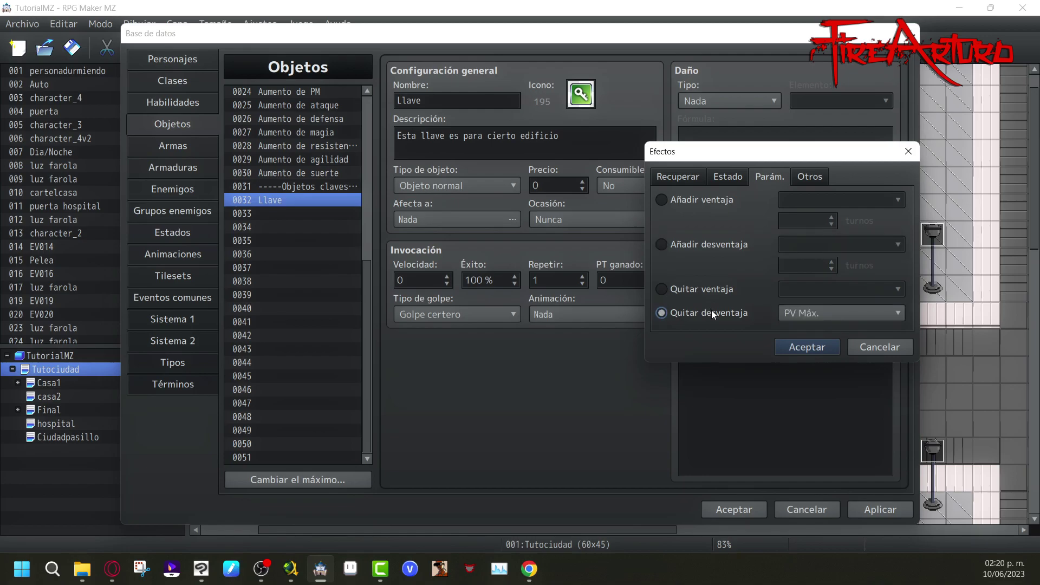
Examine the special effect, increase, learn skill and common event options for Llave, and discard the new effect
{"action": "left_click", "coordinate": [809, 177]}
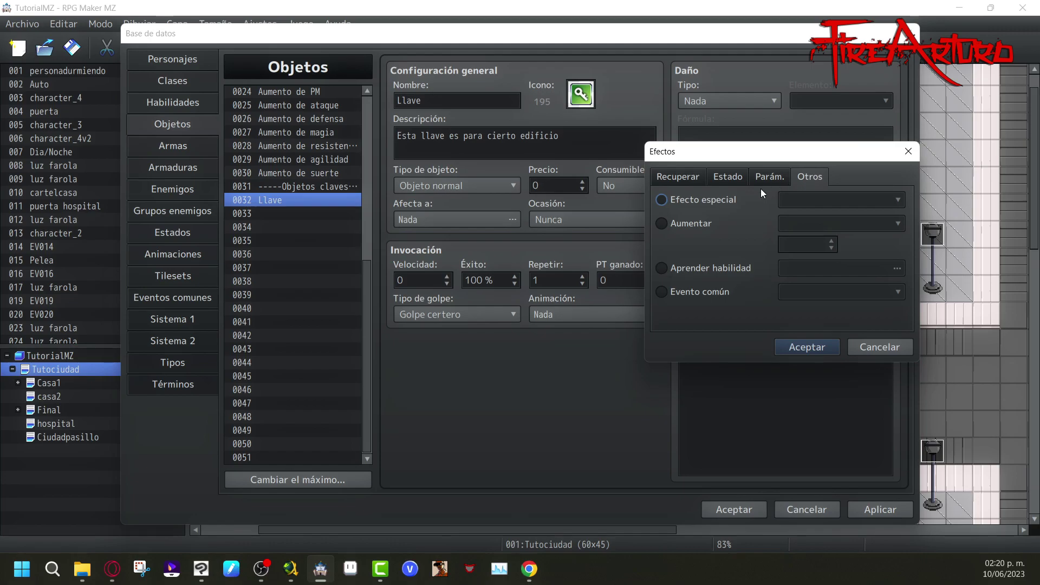
{"action": "left_click", "coordinate": [683, 199]}
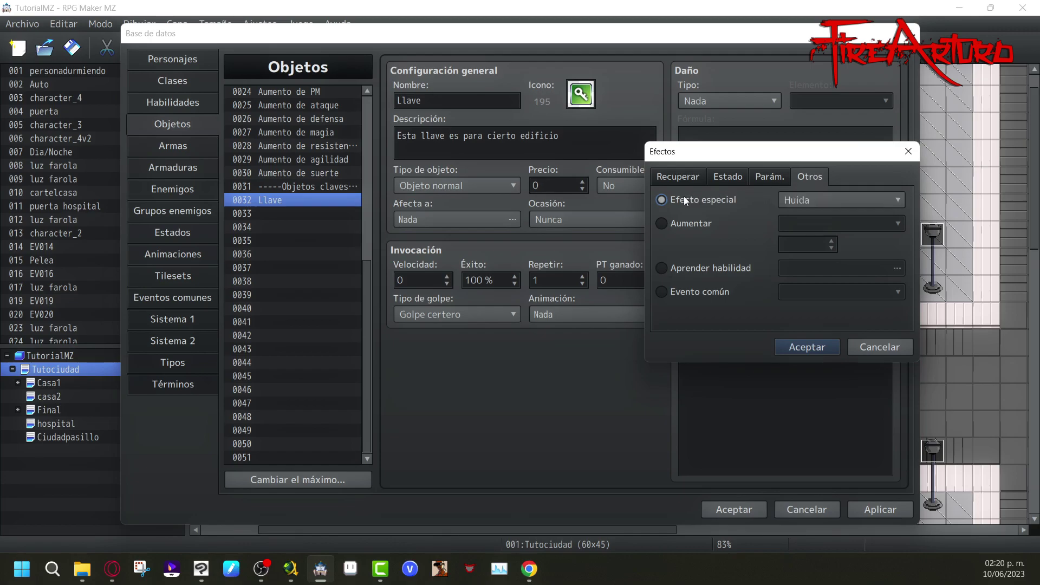
{"action": "left_click", "coordinate": [857, 204]}
{"action": "left_click", "coordinate": [857, 204]}
{"action": "left_click", "coordinate": [698, 224]}
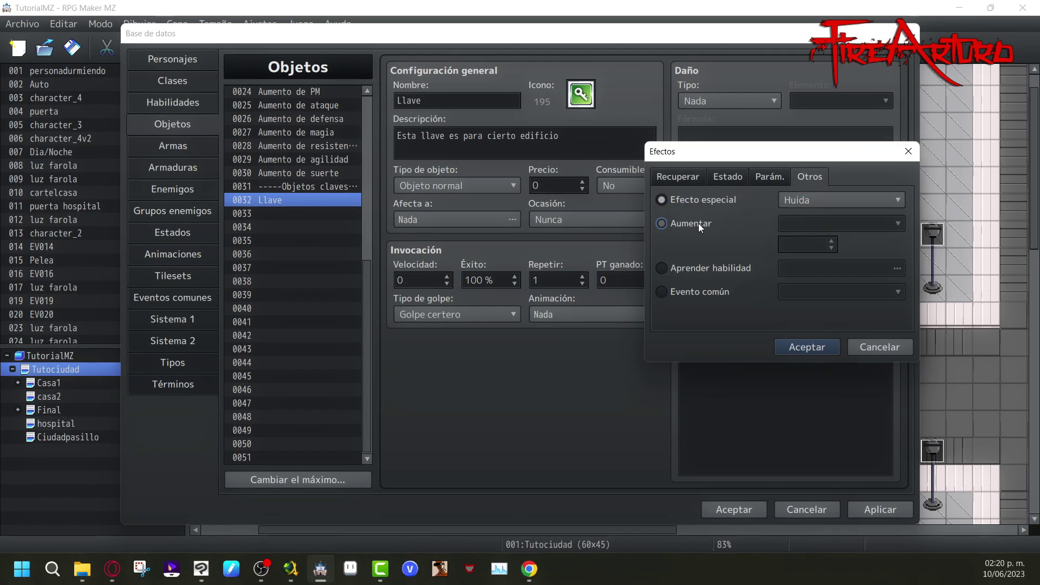
{"action": "left_click", "coordinate": [887, 222]}
{"action": "left_click", "coordinate": [887, 222]}
{"action": "key", "text": "Tab"}
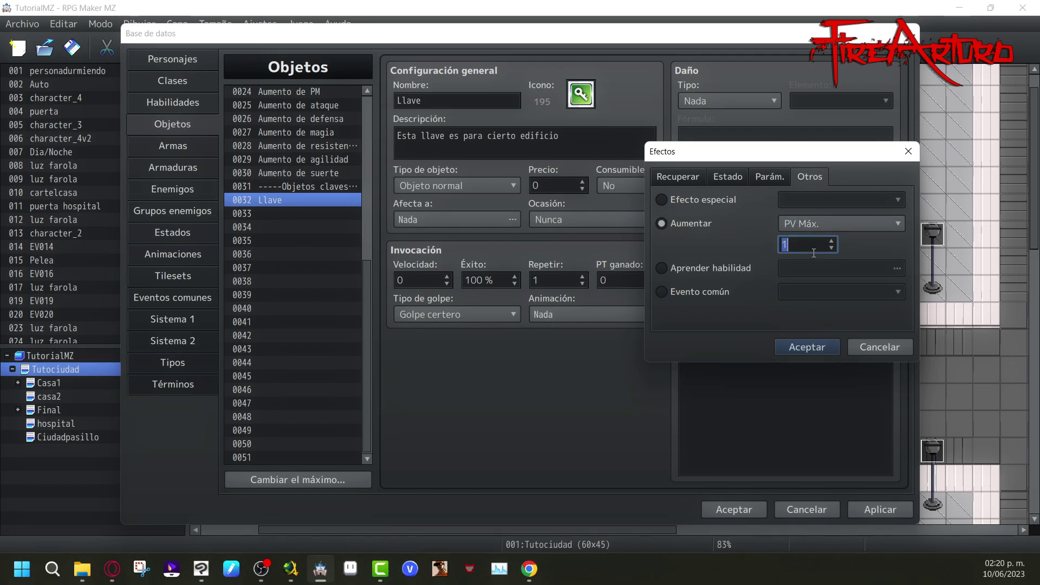
{"action": "left_click", "coordinate": [726, 271]}
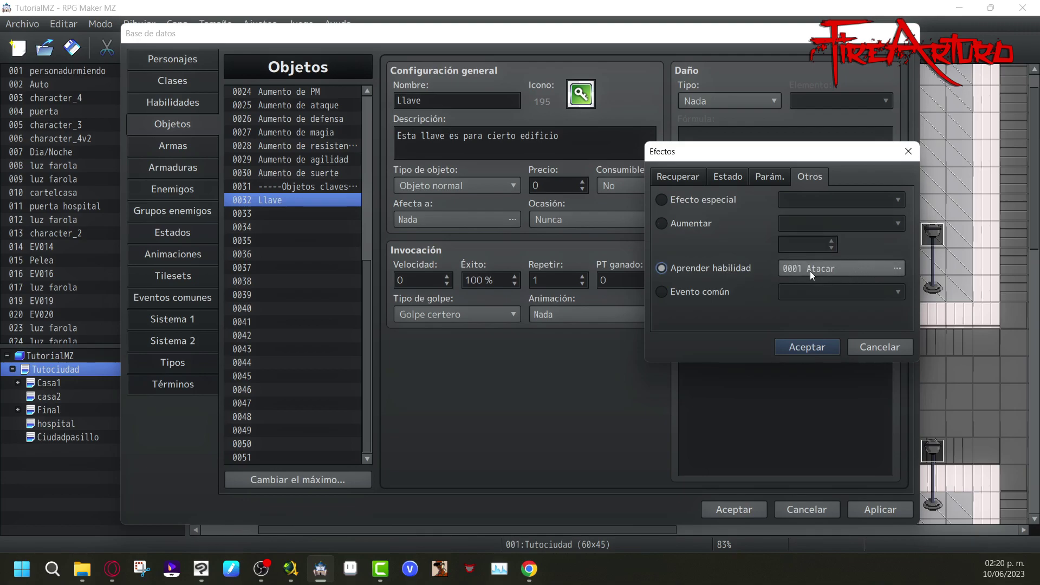
{"action": "left_click", "coordinate": [689, 295]}
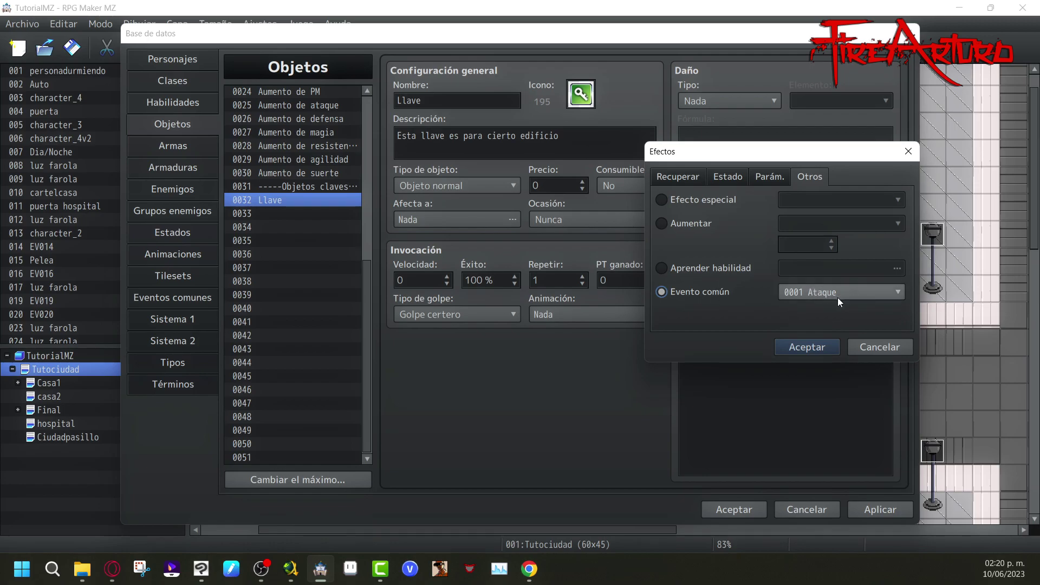
{"action": "left_click", "coordinate": [873, 350]}
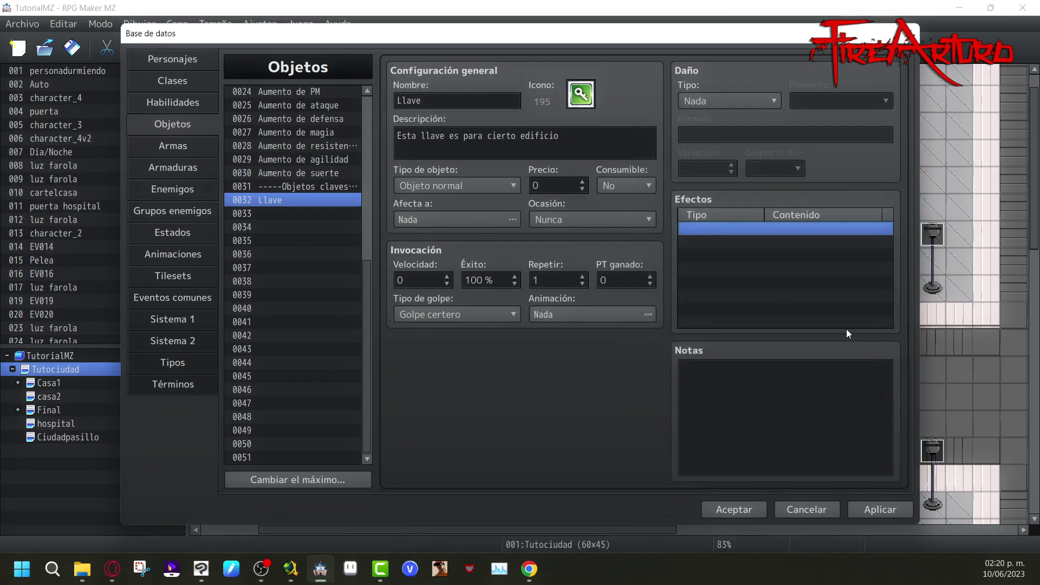
Check the empty notes of Llave and accept the database changes
{"action": "left_click", "coordinate": [774, 386]}
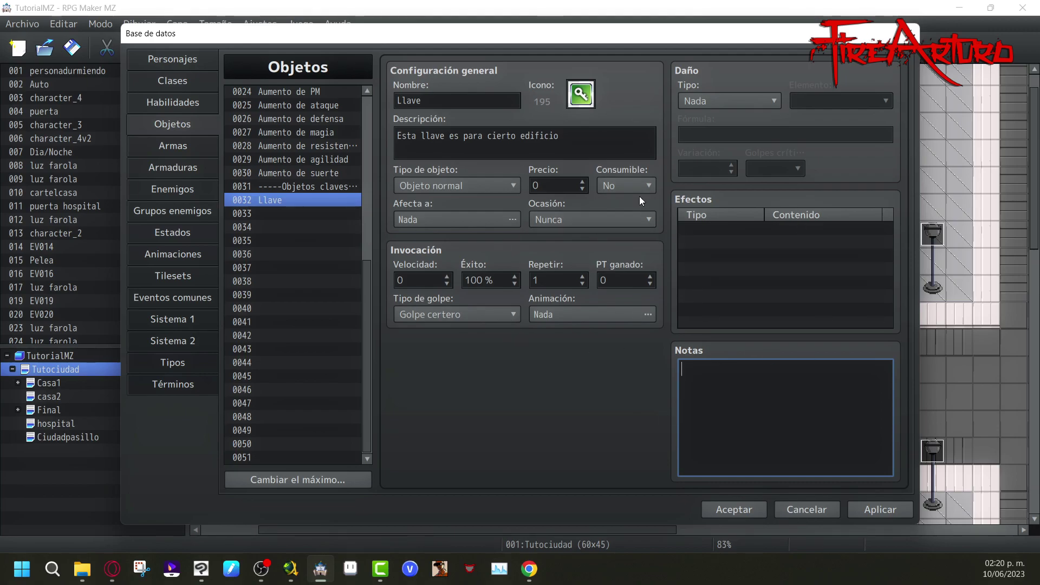
{"action": "left_click", "coordinate": [715, 384]}
{"action": "left_click", "coordinate": [732, 510]}
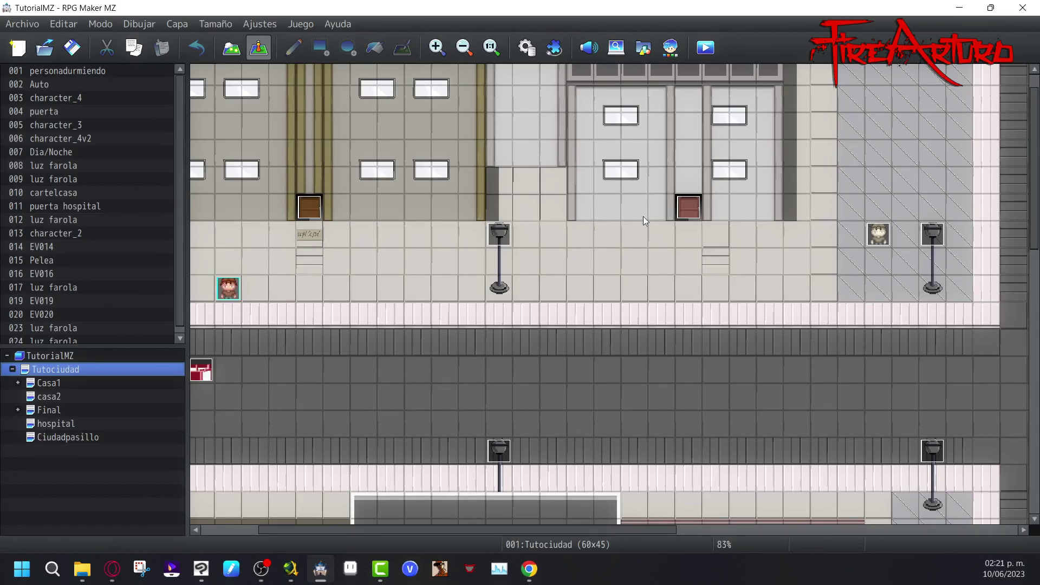
Examine the event of the reddish building door at tile (22,6) on the Tutociudad map, and close it
{"action": "left_click", "coordinate": [686, 210]}
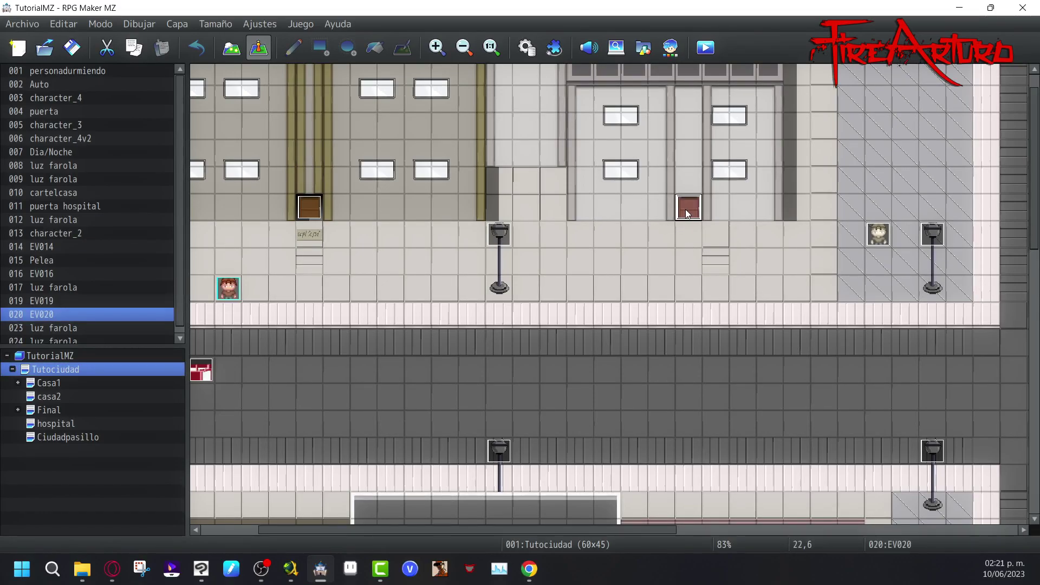
{"action": "double_click", "coordinate": [686, 211]}
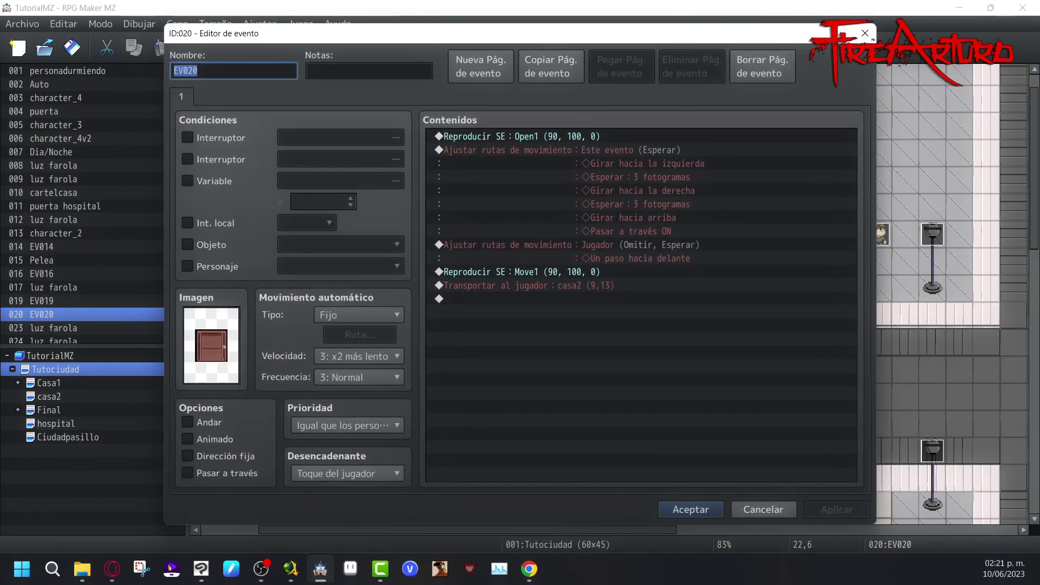
{"action": "left_click", "coordinate": [865, 33]}
Reopen the database and set the object type of Llave to Objeto clave
{"action": "left_click", "coordinate": [524, 50]}
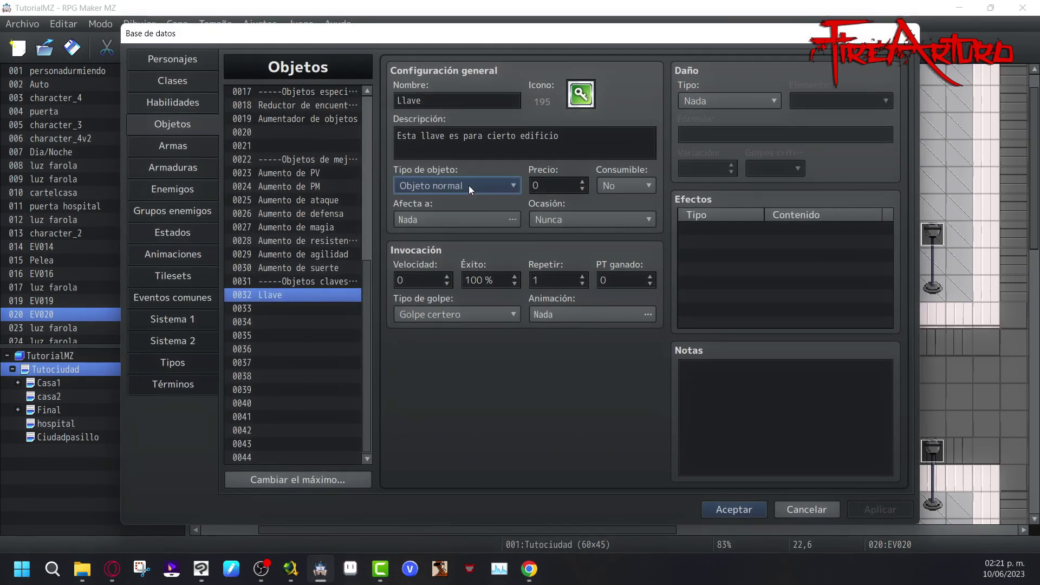
{"action": "left_click", "coordinate": [468, 185]}
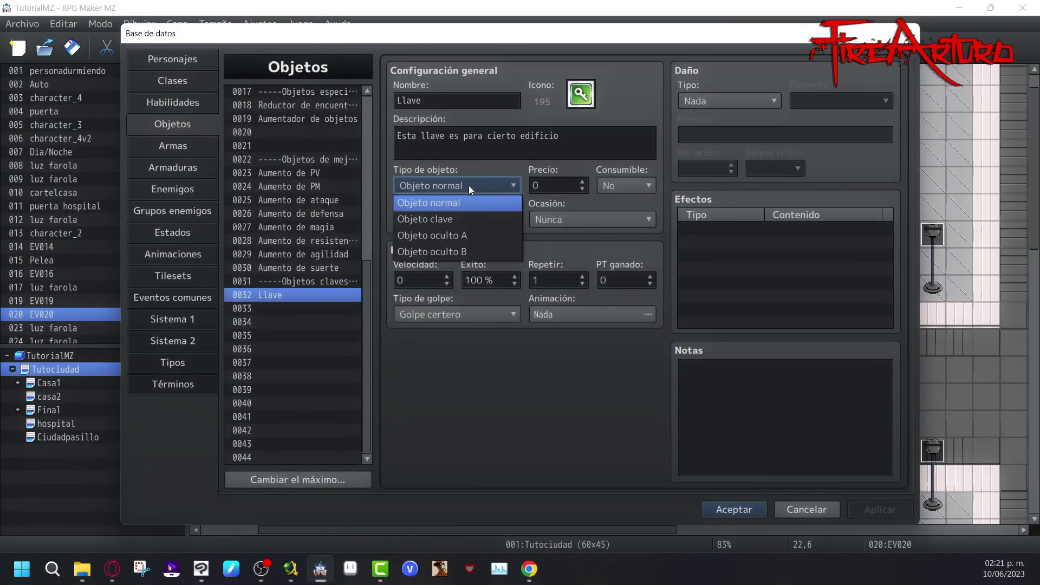
{"action": "left_click", "coordinate": [462, 219]}
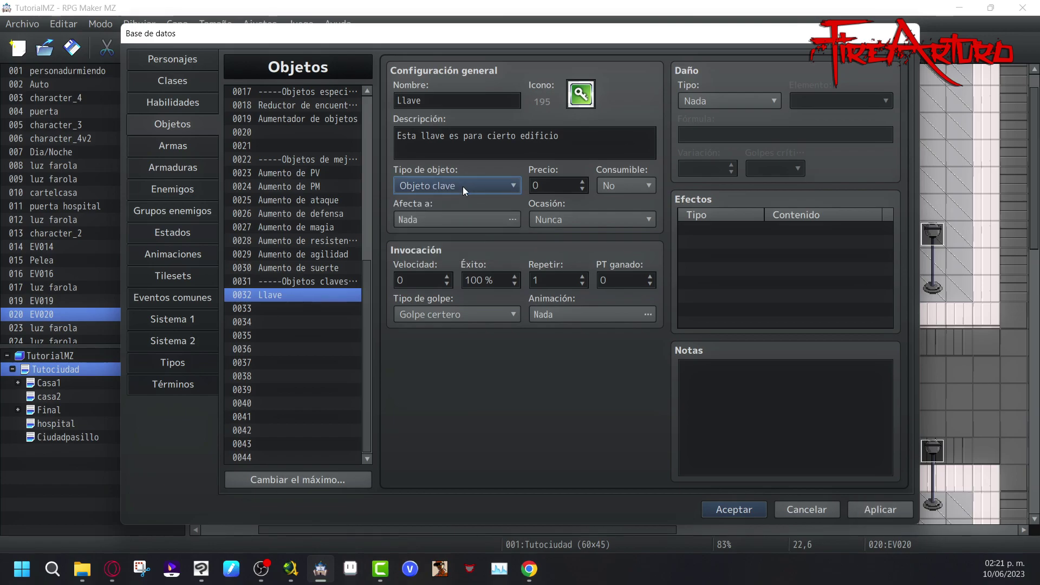
Try Objeto oculto A as the object type of Llave and review the other type options
{"action": "left_click", "coordinate": [463, 186]}
{"action": "left_click", "coordinate": [459, 238]}
{"action": "left_click", "coordinate": [449, 184]}
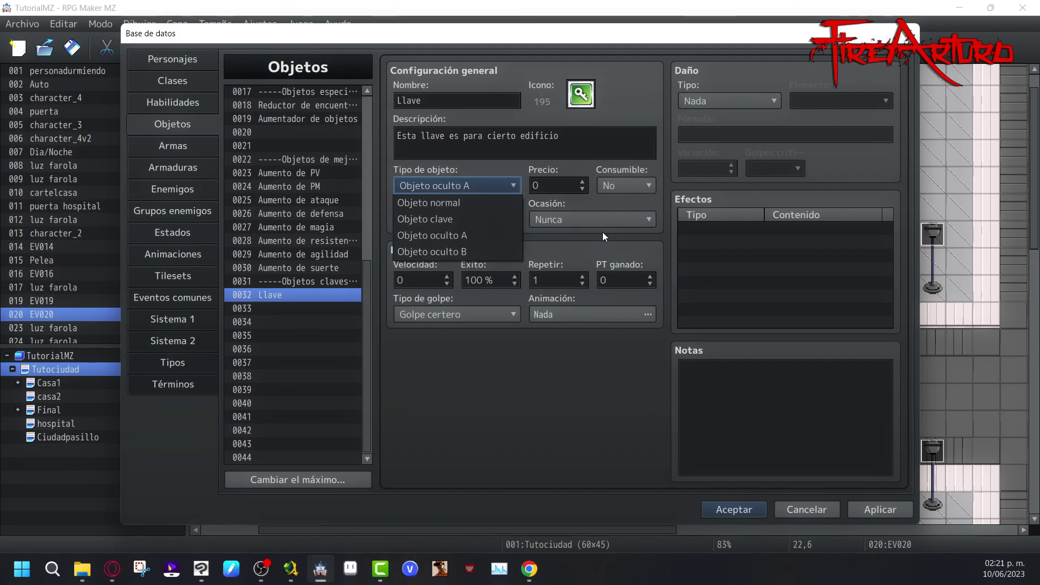
{"action": "left_click", "coordinate": [577, 239]}
Set the object type of Llave back to Objeto clave and accept the database changes
{"action": "left_click", "coordinate": [502, 186]}
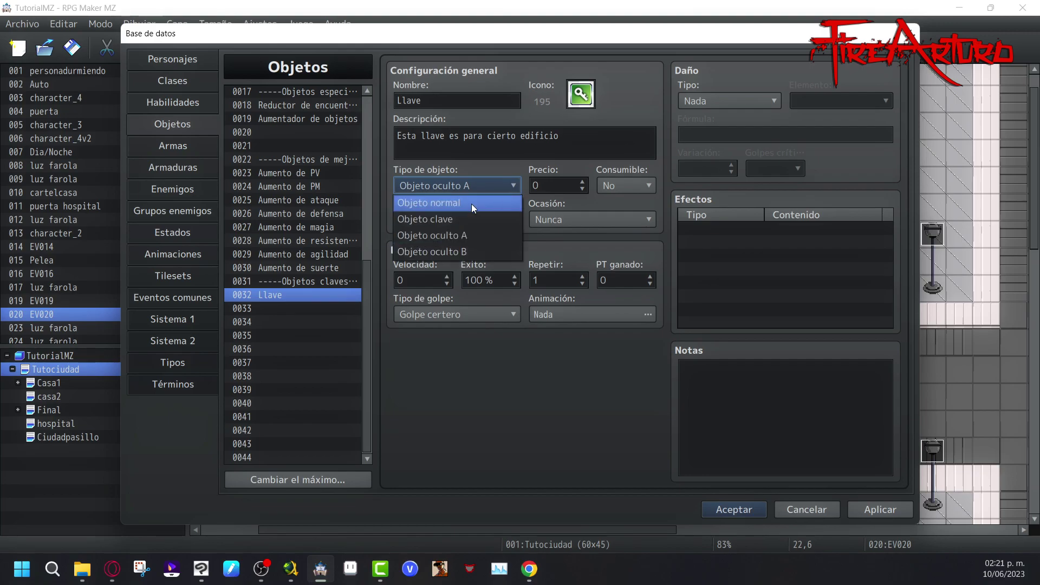
{"action": "left_click", "coordinate": [443, 220]}
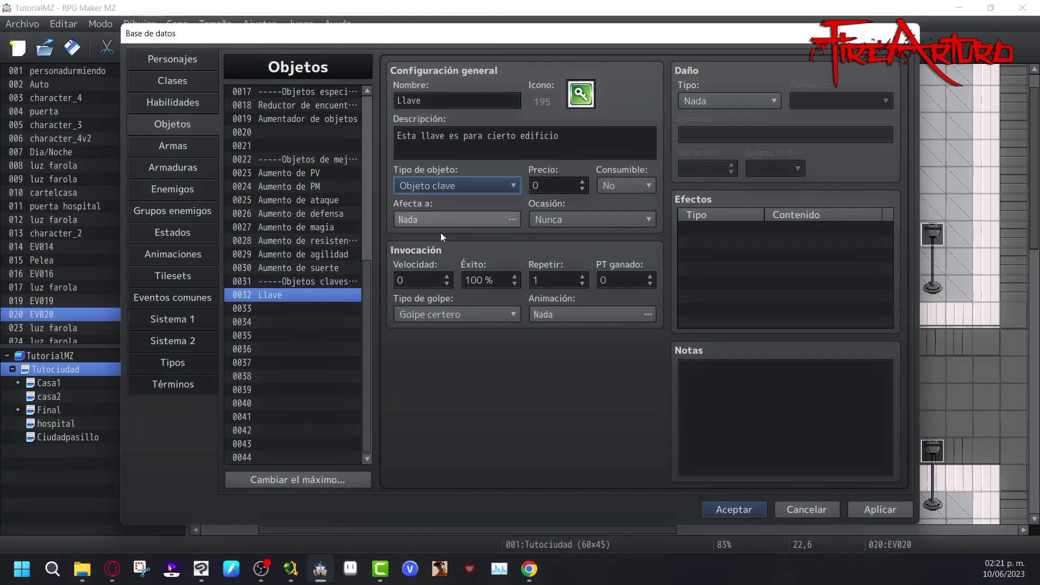
{"action": "left_click", "coordinate": [731, 509]}
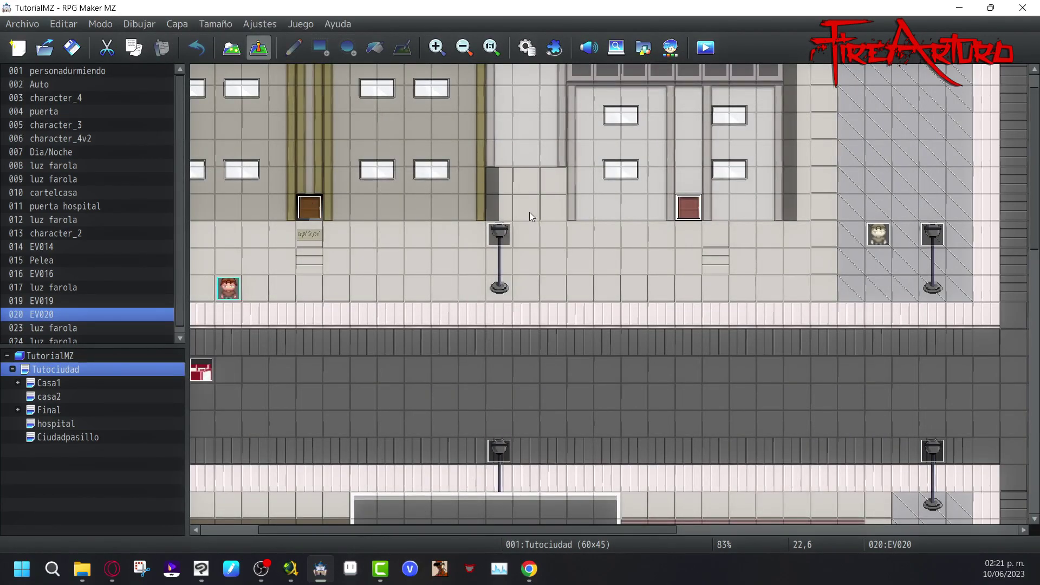
{"action": "right_click", "coordinate": [529, 210]}
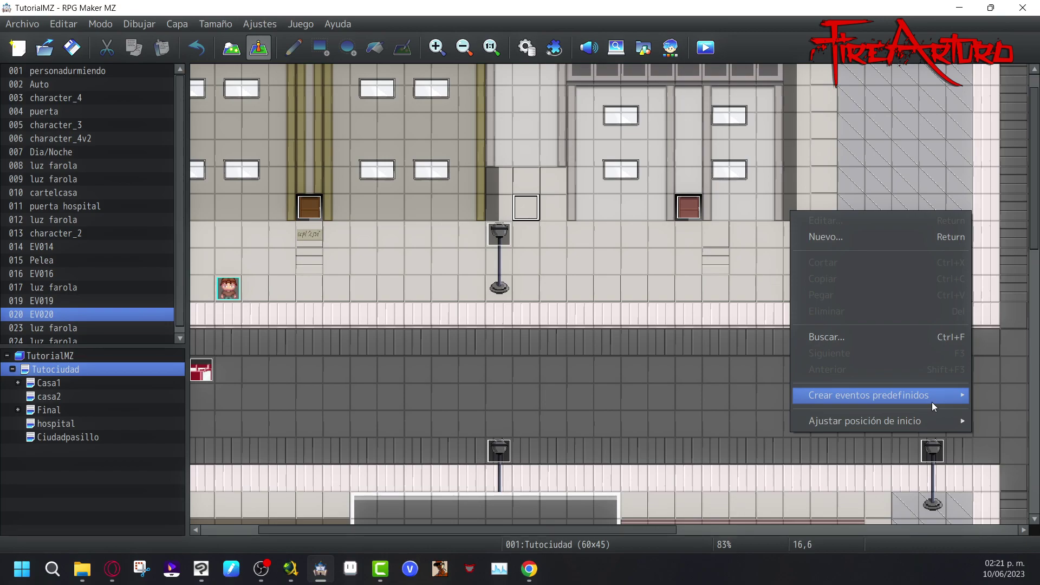
{"action": "left_click", "coordinate": [598, 243]}
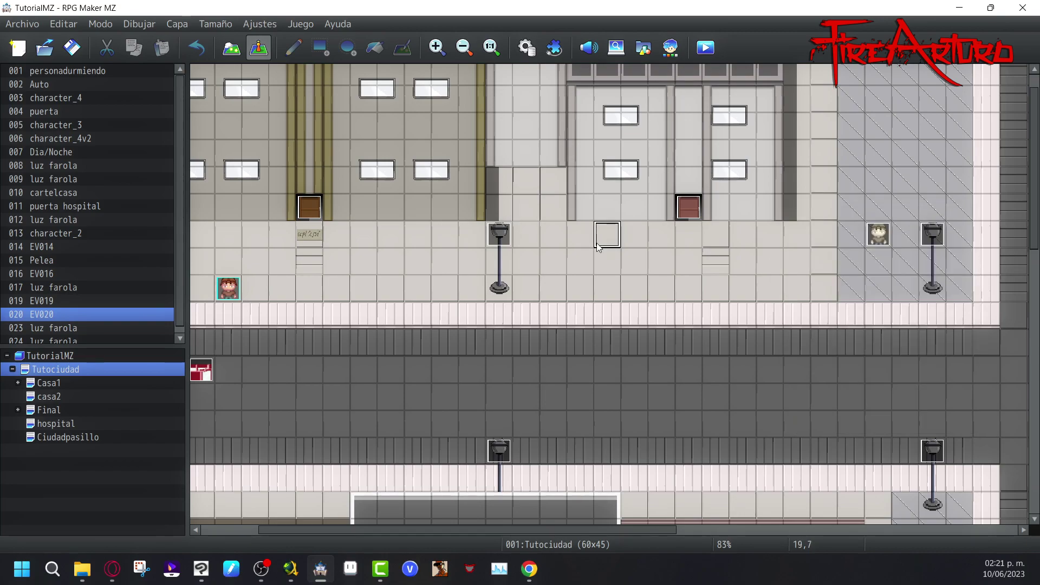
{"action": "right_click", "coordinate": [505, 205]}
{"action": "left_click", "coordinate": [800, 228]}
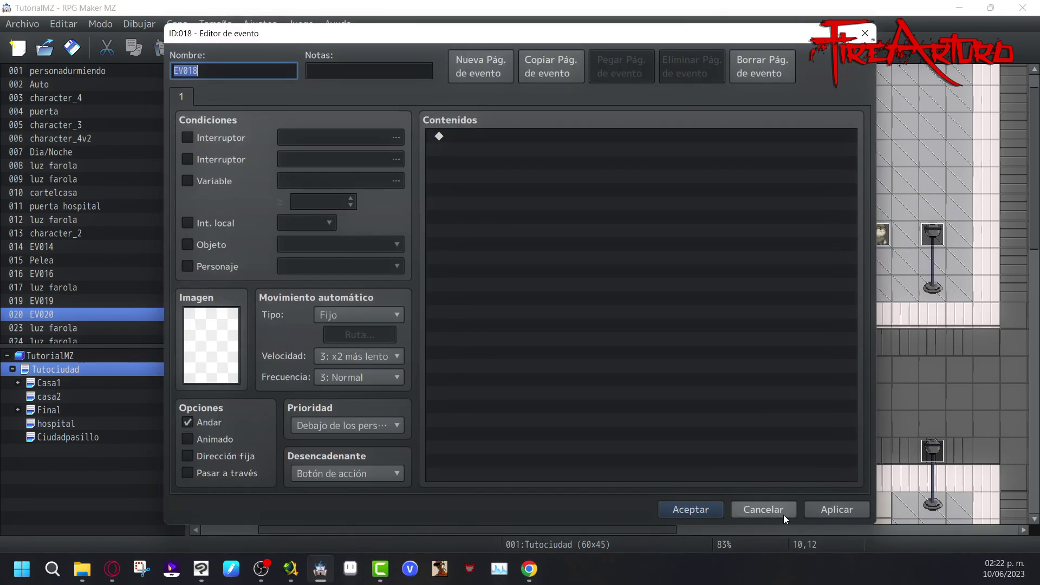
{"action": "left_click", "coordinate": [765, 506]}
{"action": "left_click", "coordinate": [537, 218]}
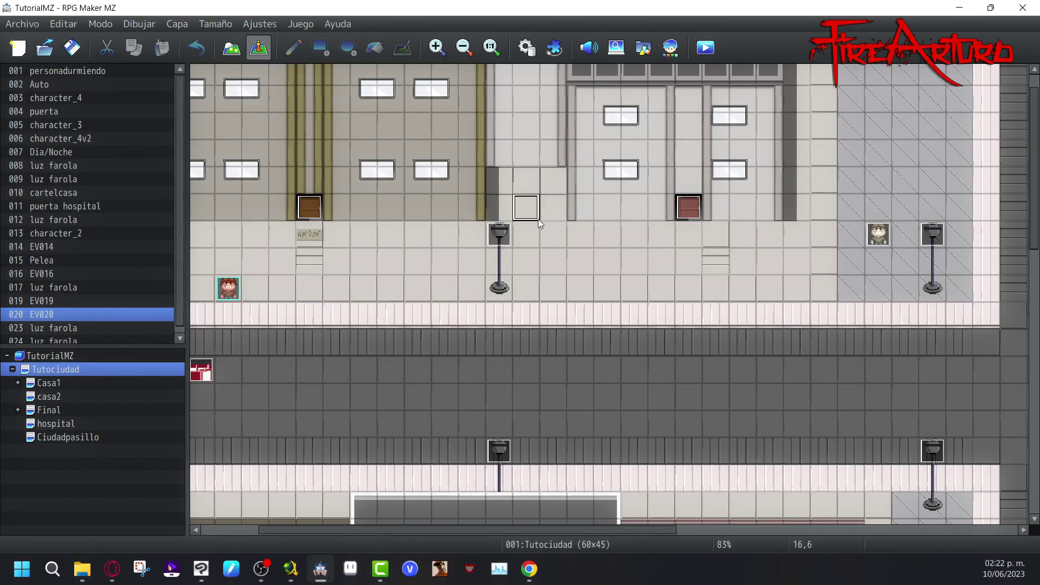
{"action": "right_click", "coordinate": [539, 216]}
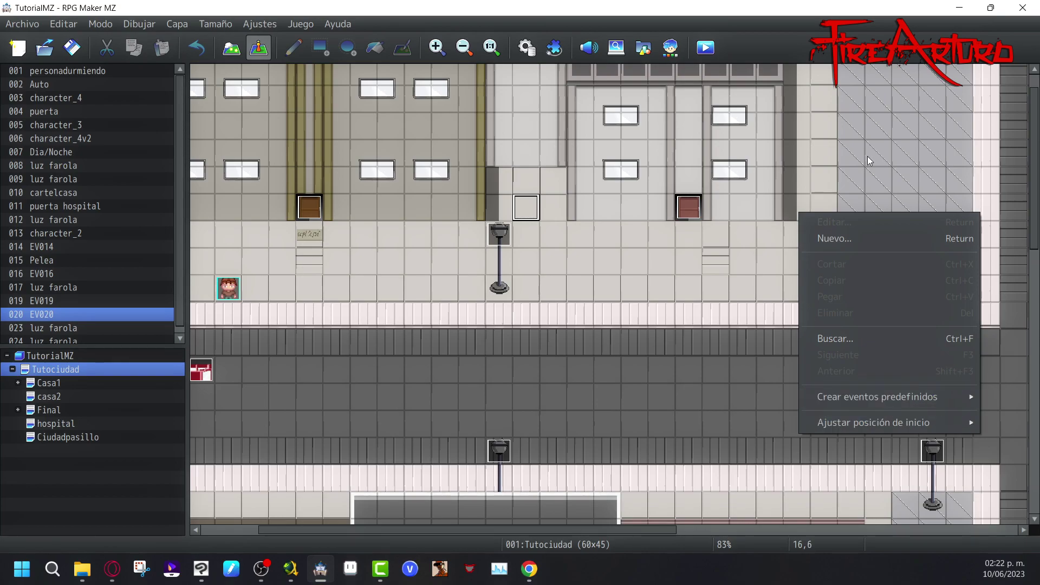
{"action": "left_click", "coordinate": [430, 8]}
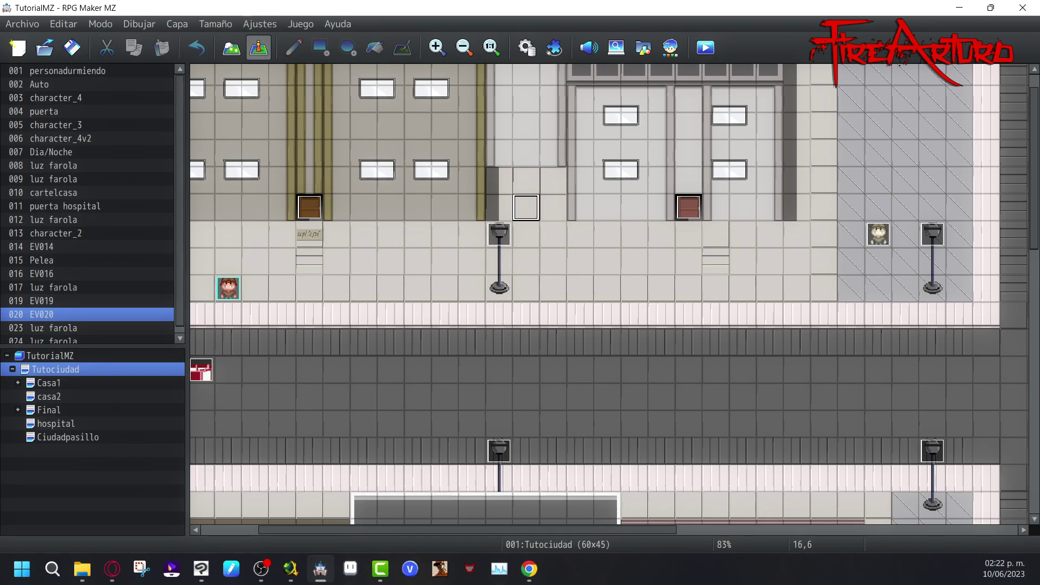
{"action": "key", "text": "alt+Tab"}
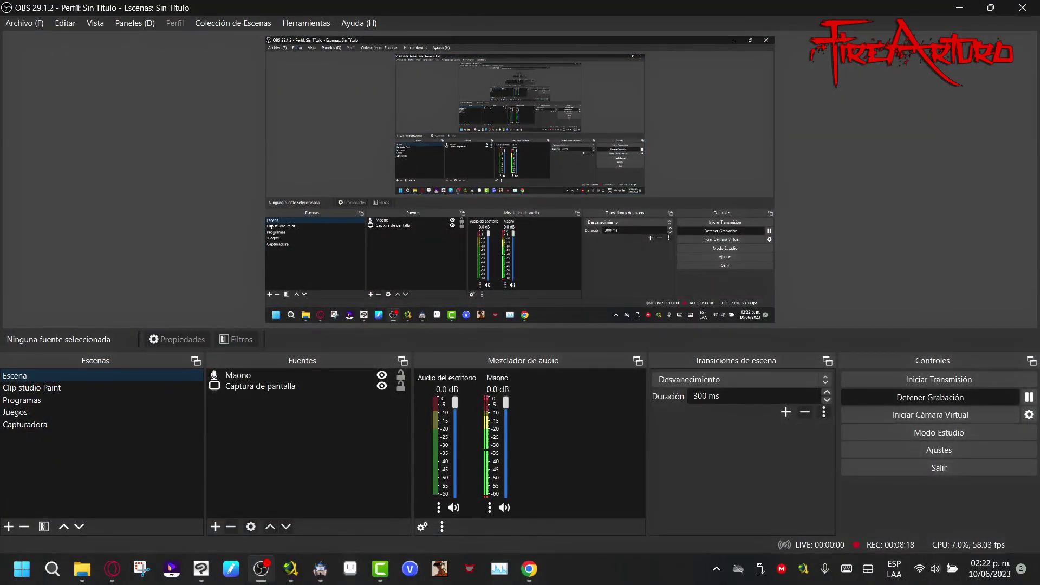
{"action": "key", "text": "alt+Tab"}
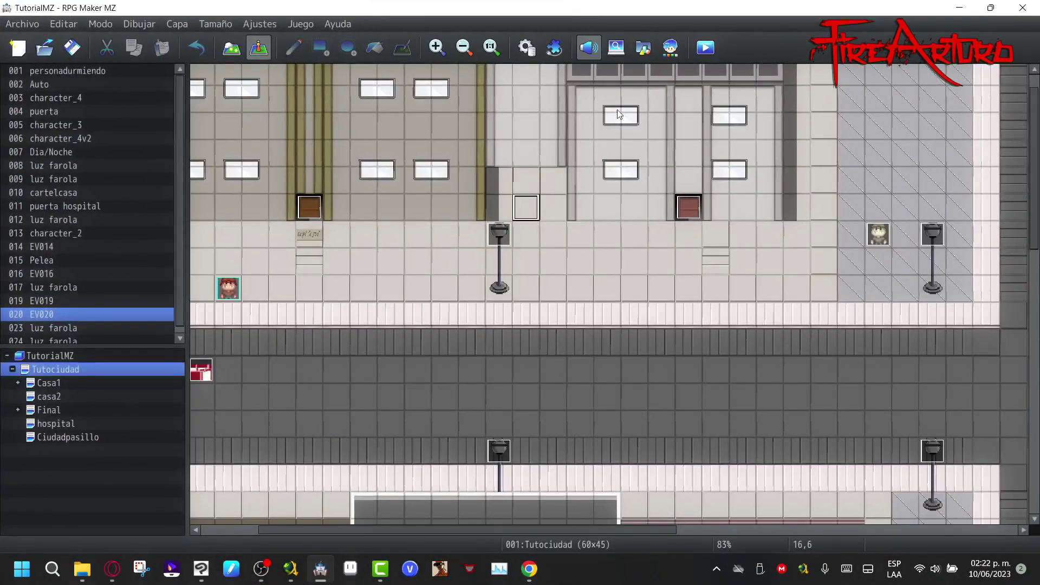
Examine the predefined door event settings for the tile at (16,6) between the buildings, and cancel the event
{"action": "right_click", "coordinate": [519, 208]}
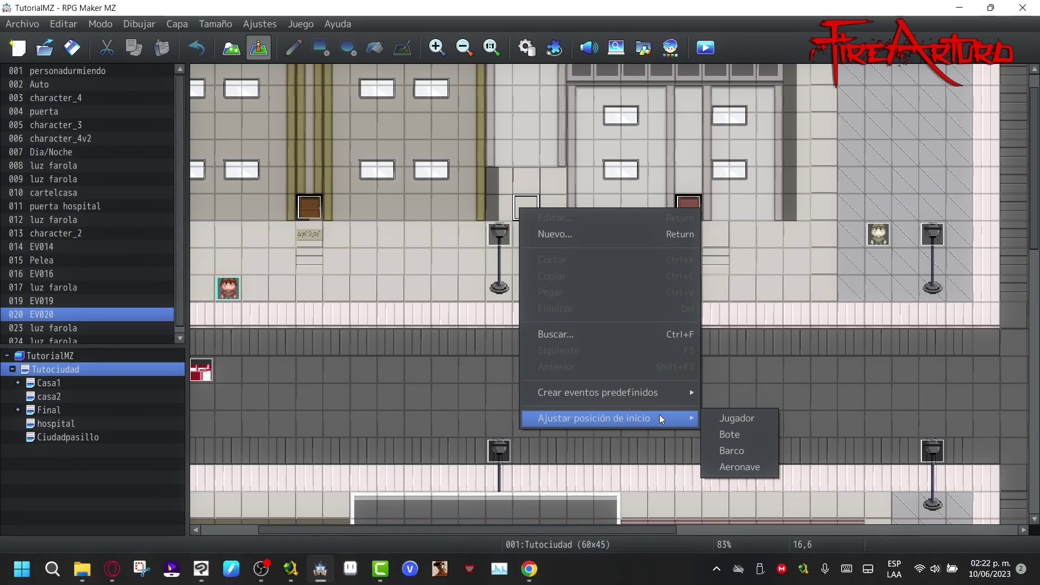
{"action": "mouse_move", "coordinate": [682, 389]}
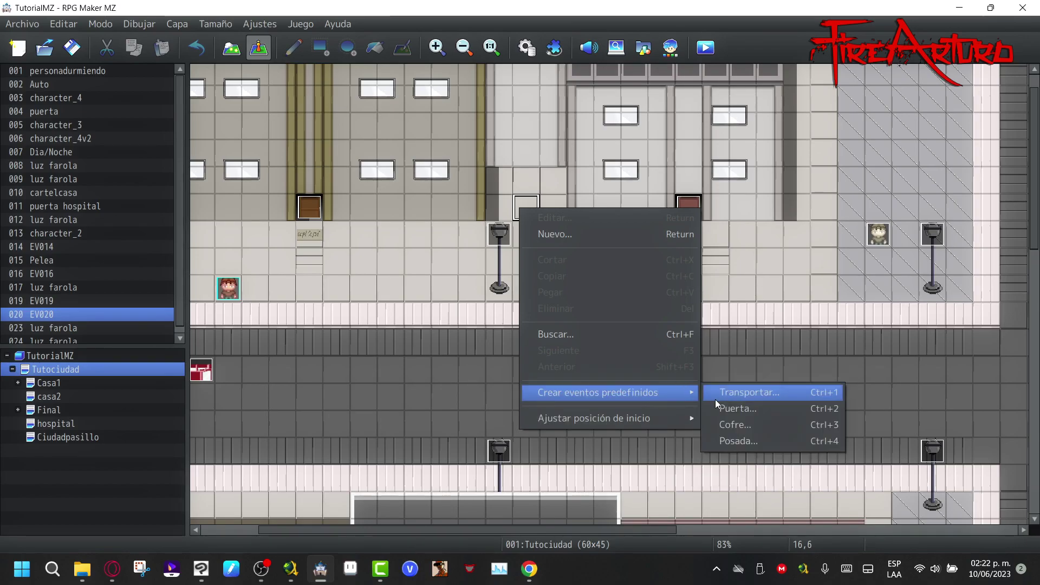
{"action": "left_click", "coordinate": [728, 406]}
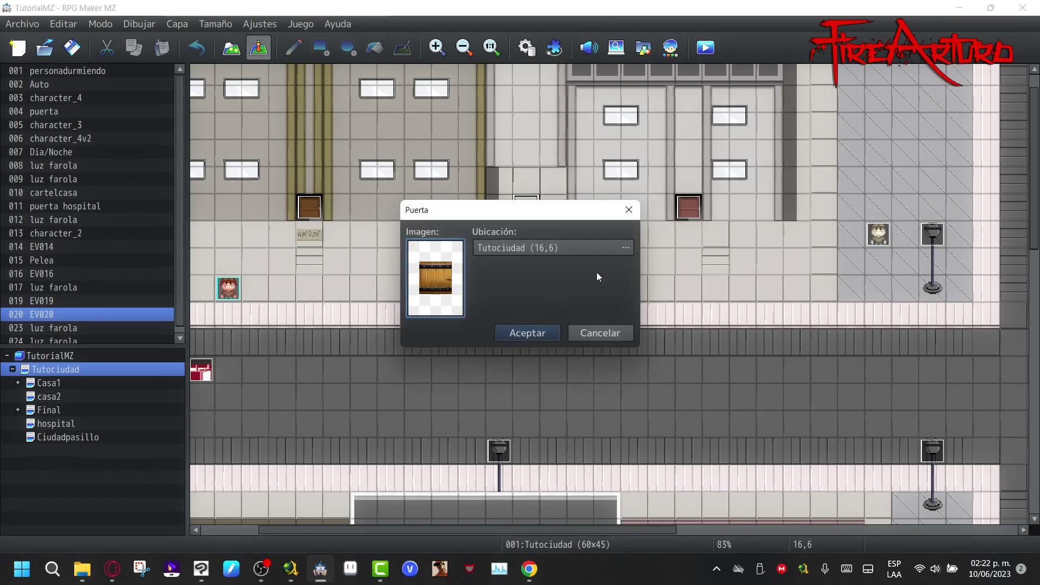
{"action": "left_click", "coordinate": [619, 337]}
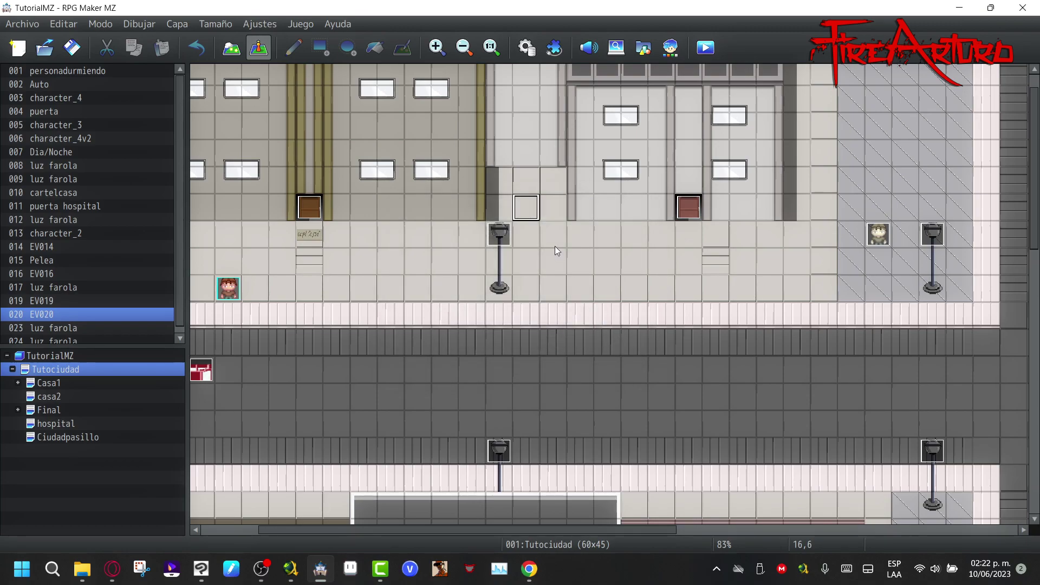
Create a predefined chest event on the tile at (16,6) between the buildings, containing the object 0032 Llave
{"action": "right_click", "coordinate": [521, 201]}
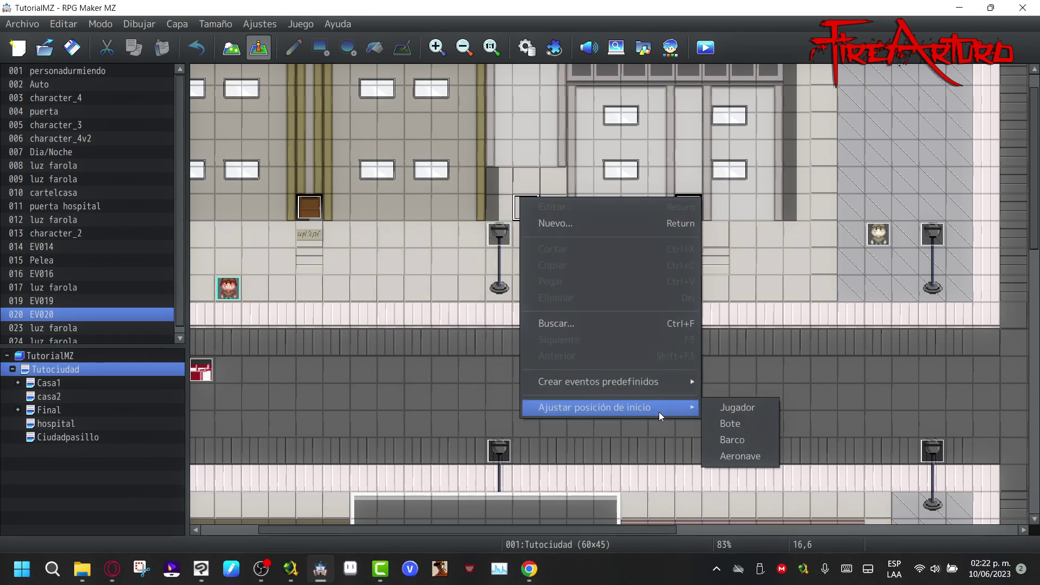
{"action": "mouse_move", "coordinate": [675, 375]}
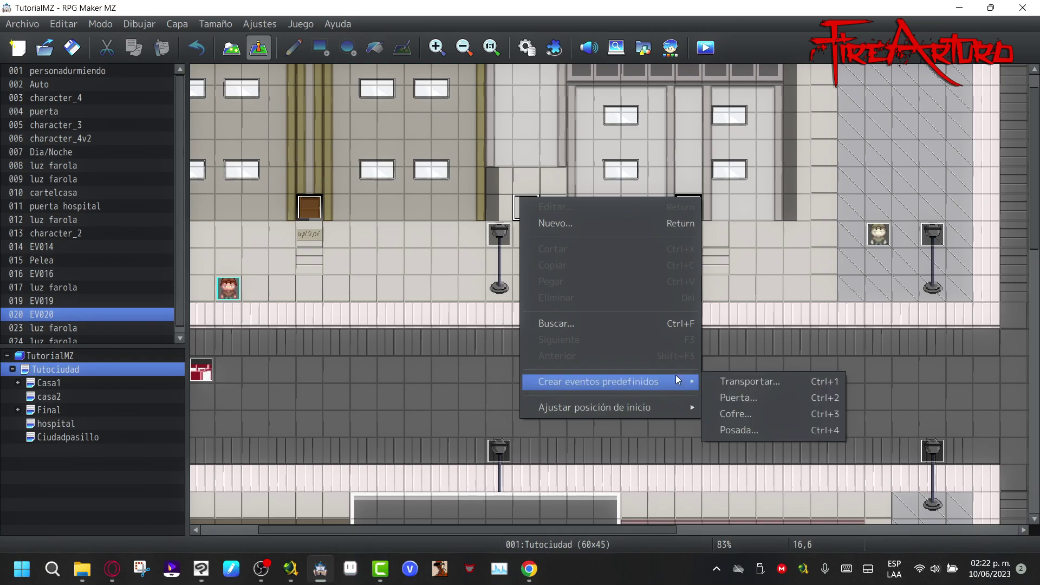
{"action": "left_click", "coordinate": [737, 413]}
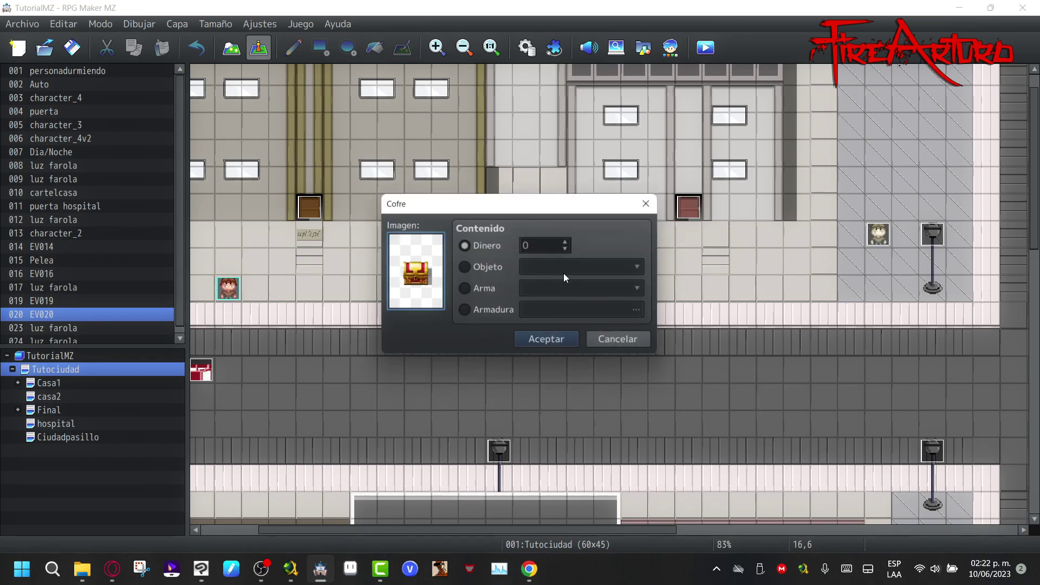
{"action": "left_click", "coordinate": [480, 272]}
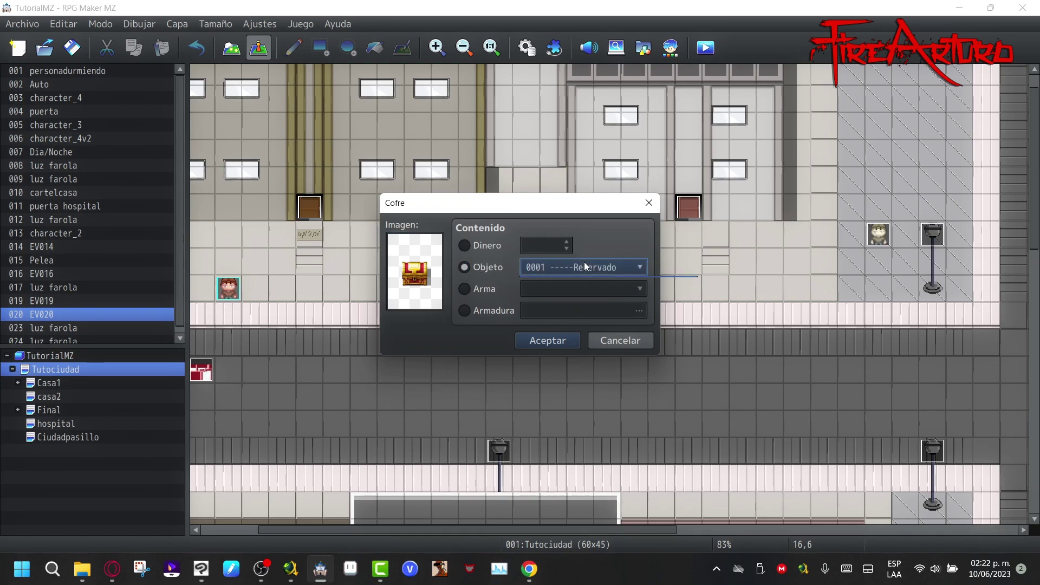
{"action": "left_click", "coordinate": [585, 266]}
{"action": "scroll", "coordinate": [584, 266], "scroll_direction": "down", "scroll_amount": 6}
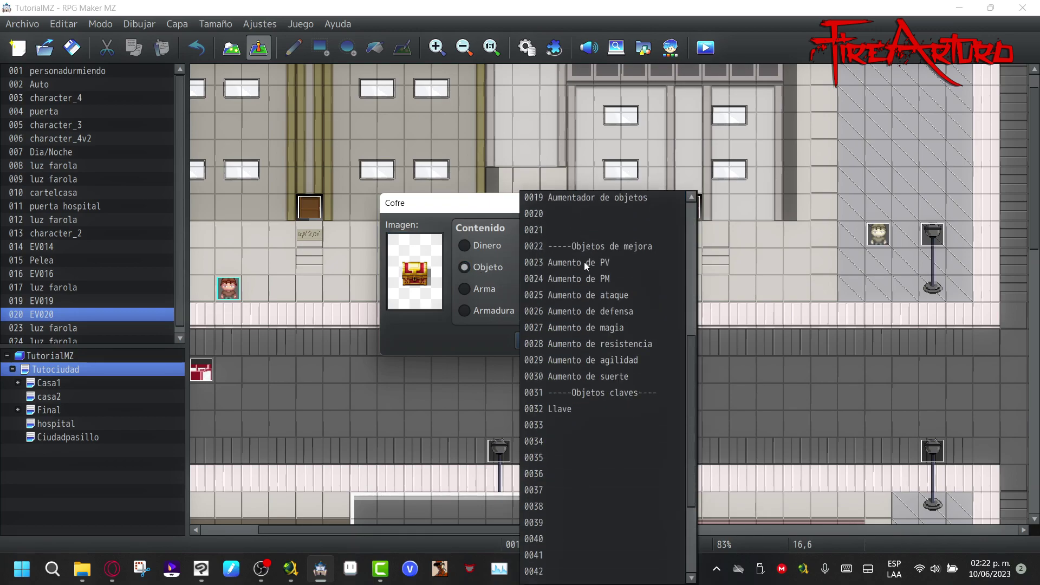
{"action": "left_click", "coordinate": [589, 410]}
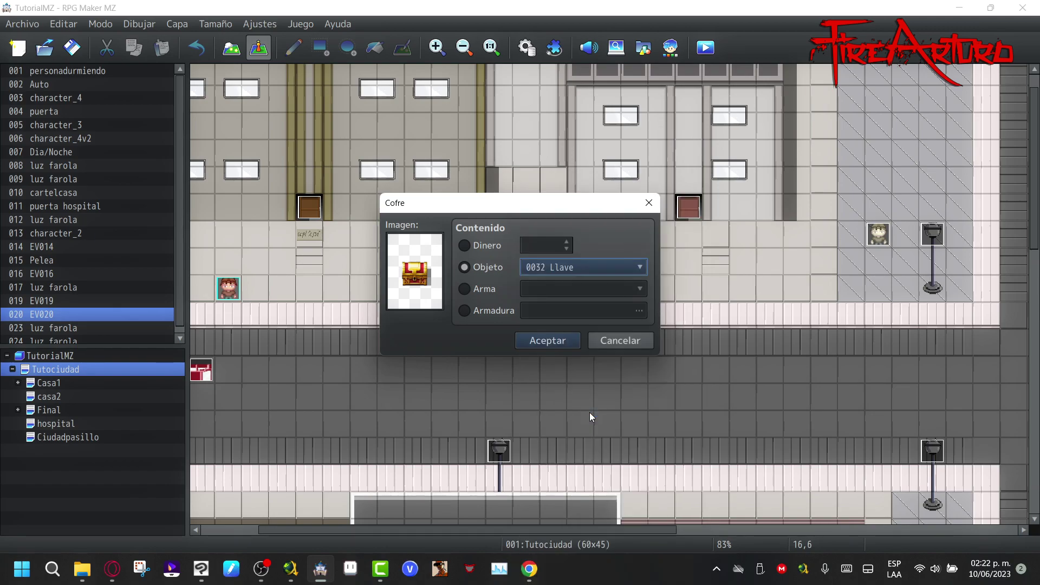
{"action": "left_click", "coordinate": [541, 340]}
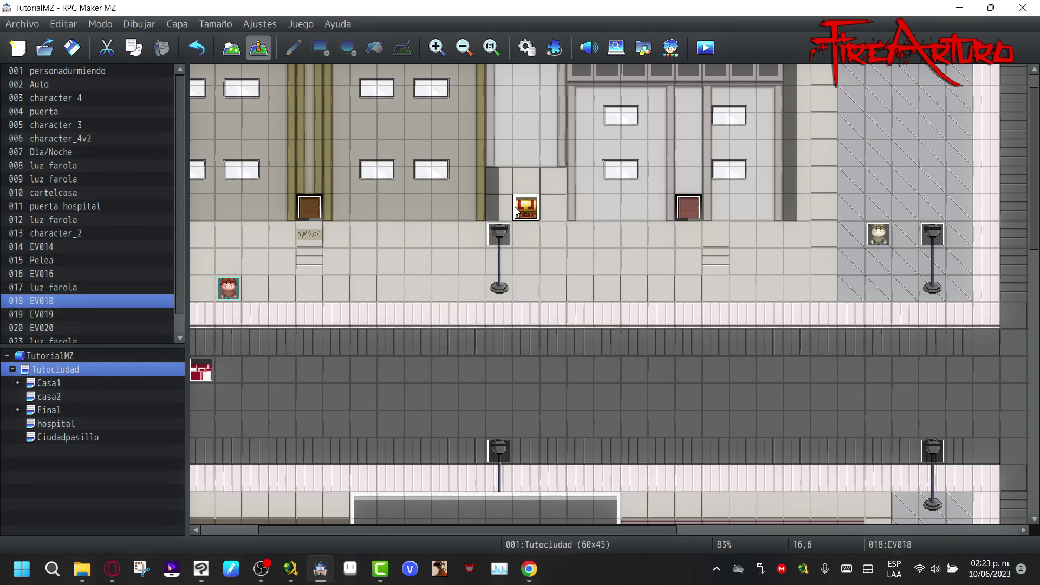
Open the reddish door event at (22,6) and add an Objeto condition requiring 0032 Llave
{"action": "double_click", "coordinate": [687, 207]}
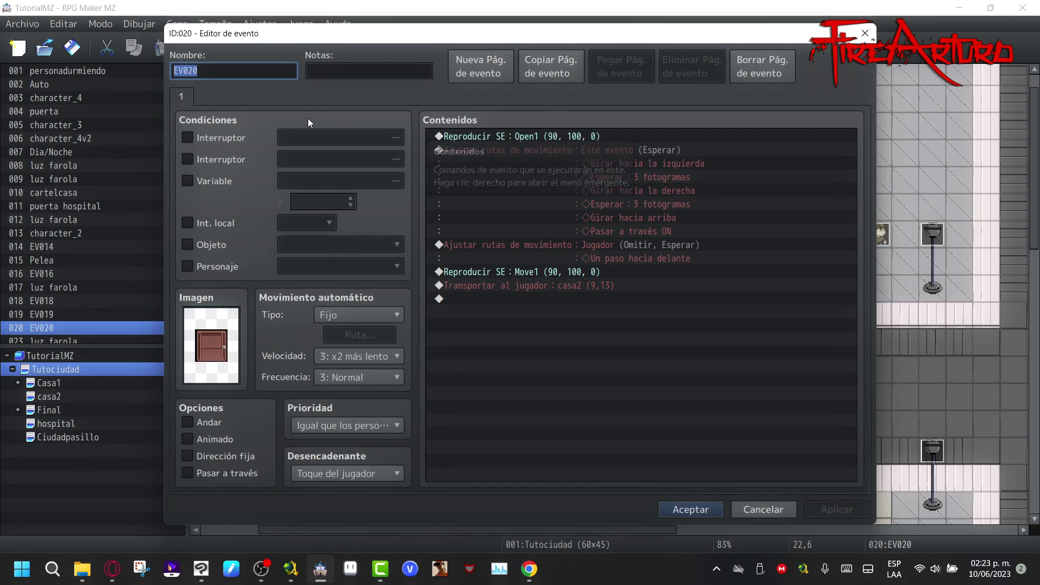
{"action": "left_click", "coordinate": [207, 242]}
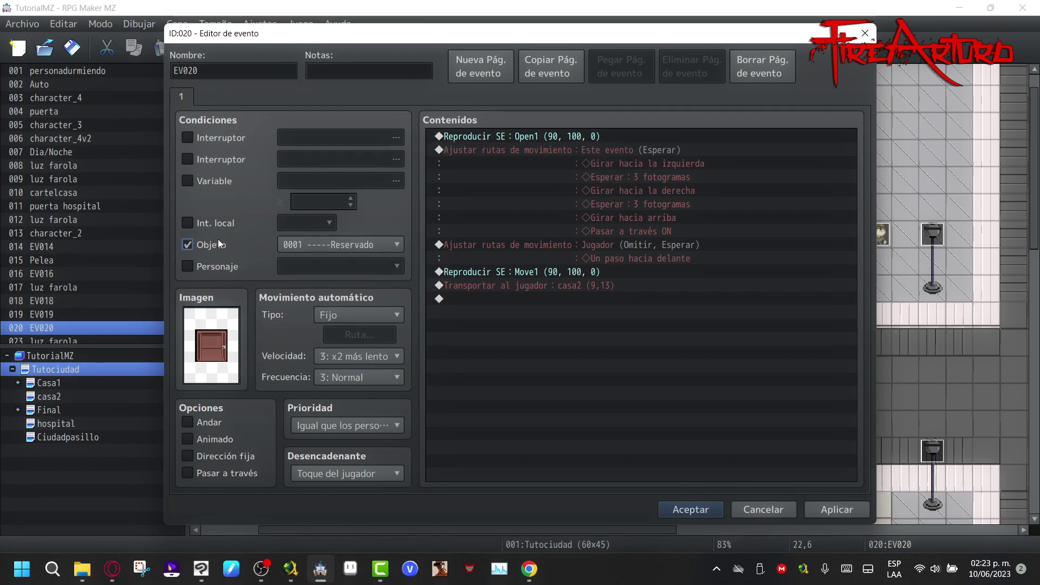
{"action": "left_click", "coordinate": [385, 243]}
{"action": "scroll", "coordinate": [381, 302], "scroll_direction": "down", "scroll_amount": 9}
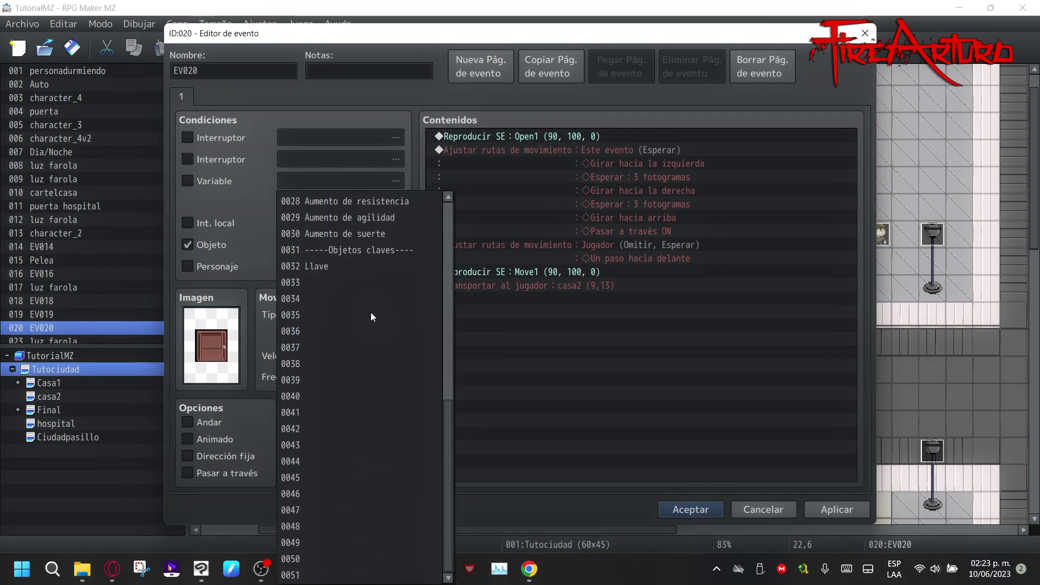
{"action": "left_click", "coordinate": [315, 268]}
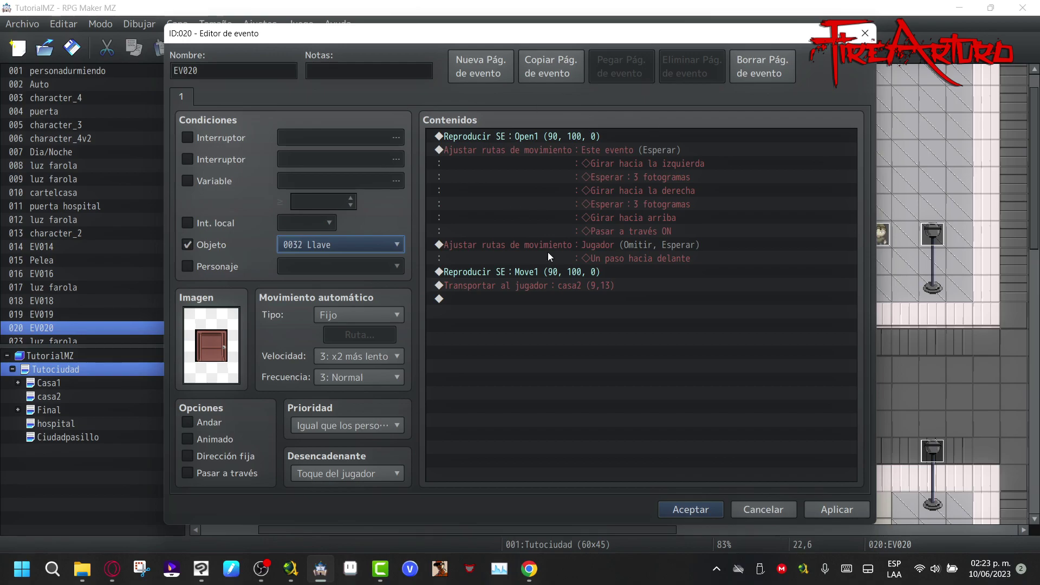
Duplicate the door event's page by copying it and pasting it as page 2
{"action": "left_click", "coordinate": [456, 74]}
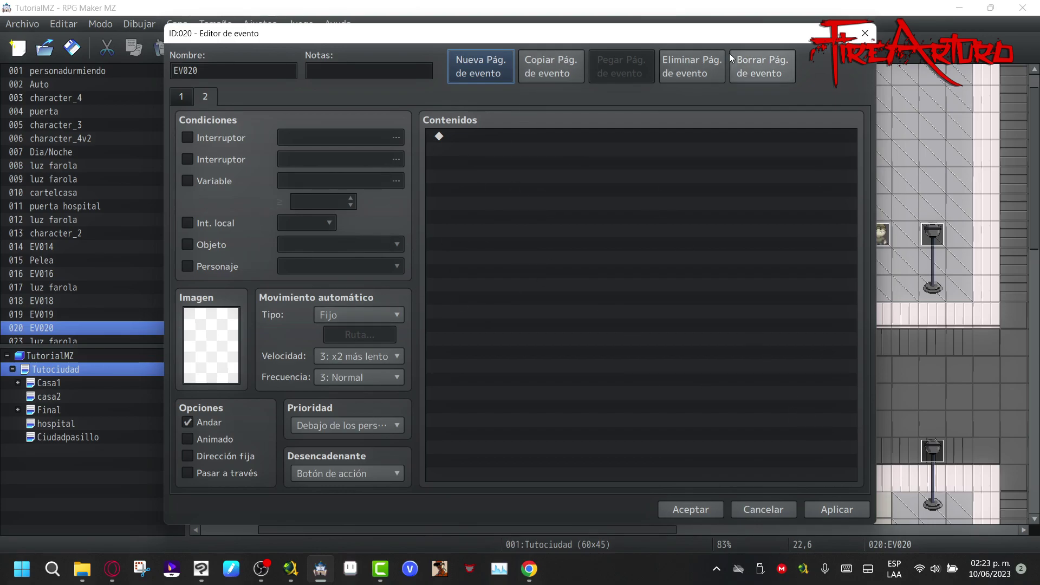
{"action": "left_click", "coordinate": [698, 72]}
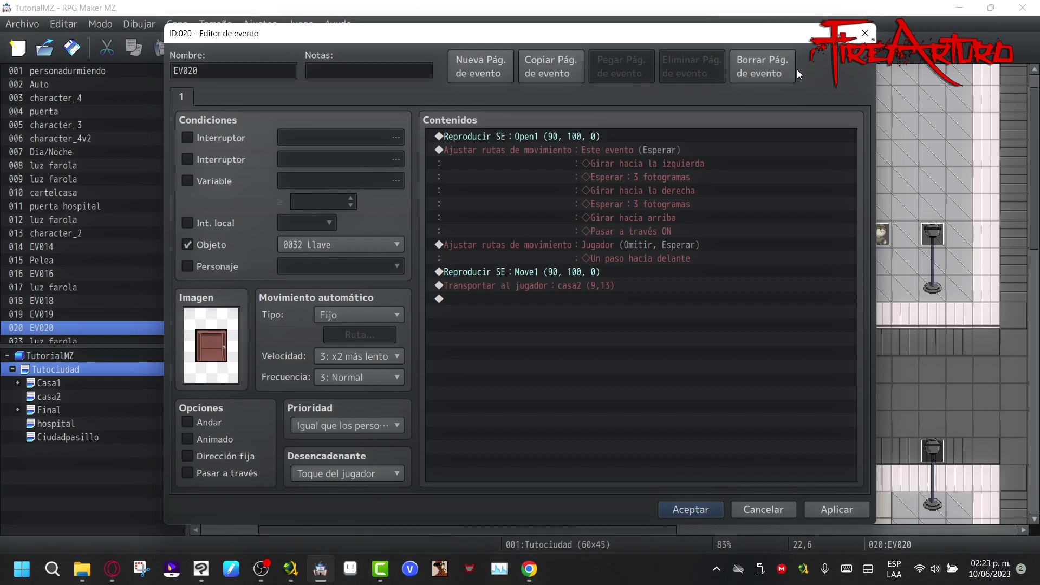
{"action": "left_click", "coordinate": [565, 76]}
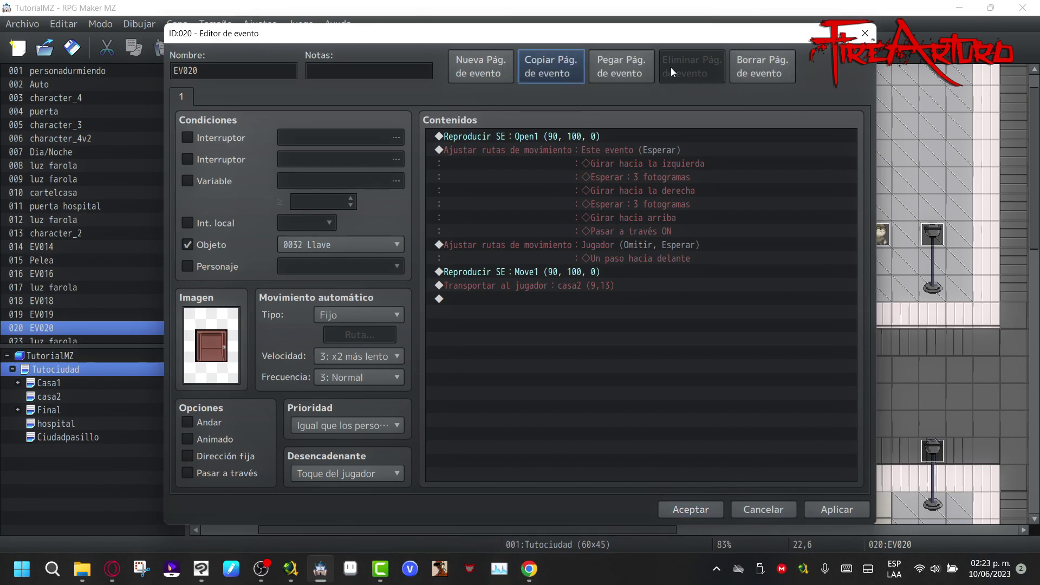
{"action": "left_click", "coordinate": [620, 72]}
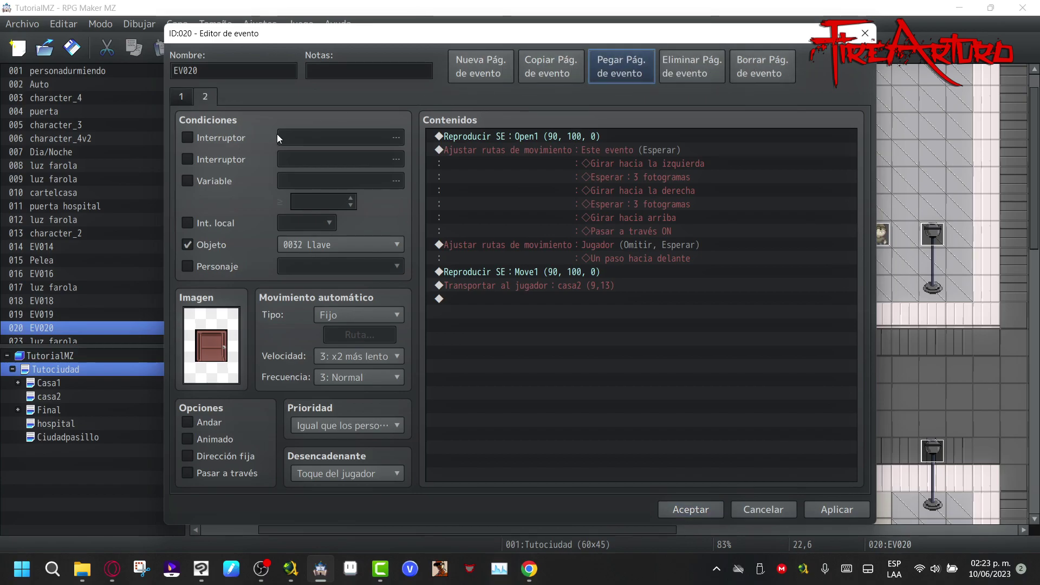
Delete all the commands from page 2 of the door event, keeping its door image
{"action": "left_click", "coordinate": [558, 272]}
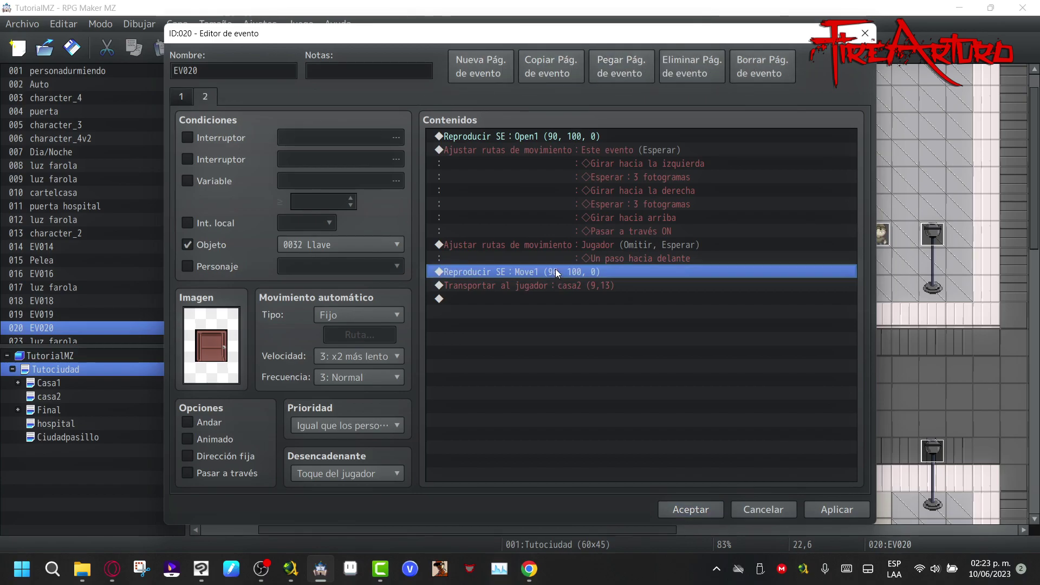
{"action": "left_click", "coordinate": [526, 137], "text": "shift"}
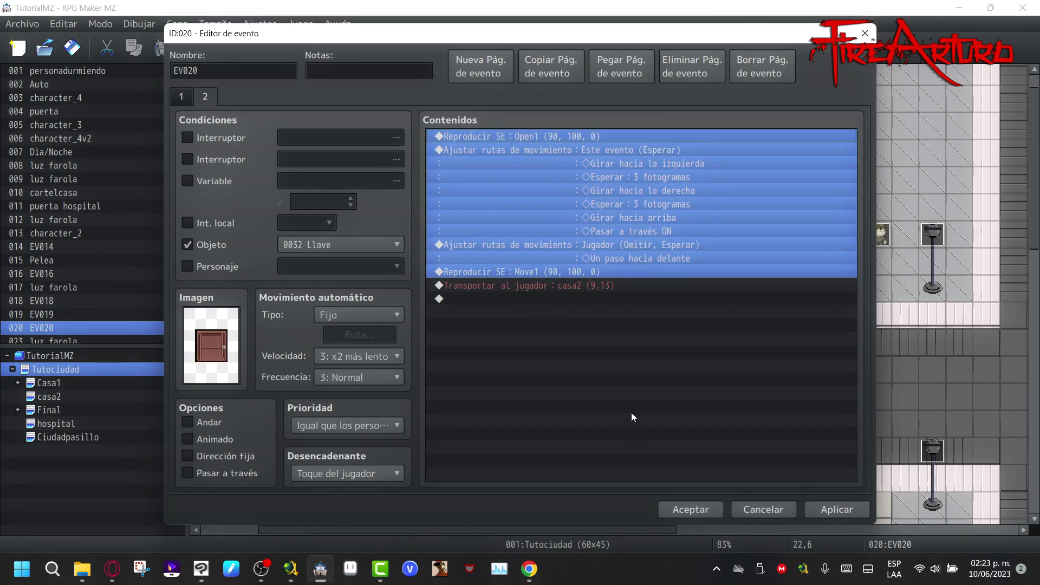
{"action": "key", "text": "Delete"}
{"action": "key", "text": "Delete"}
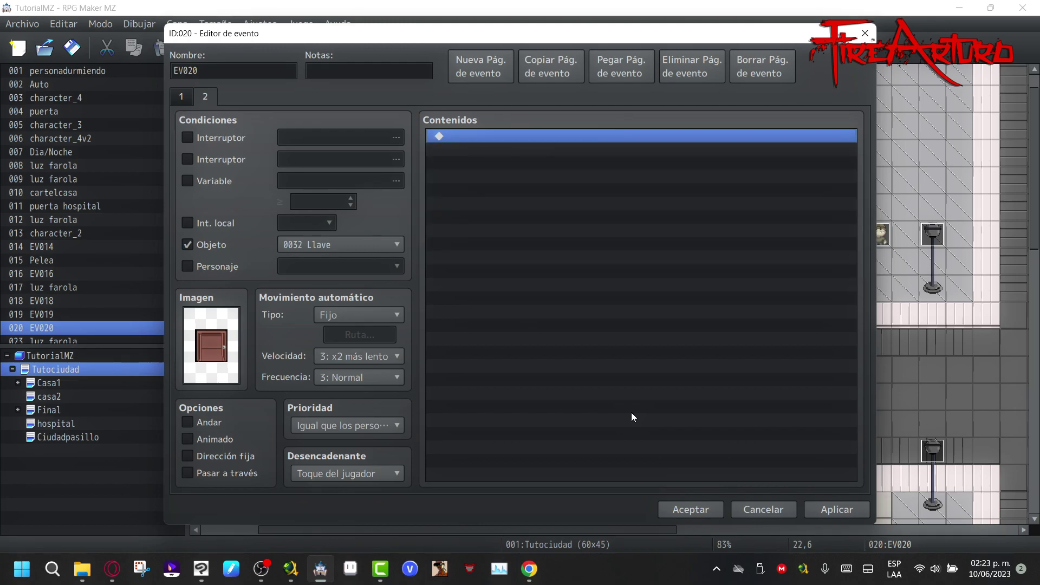
Add a Reproducir SE command with the Door1 sound to the emptied page of the door event
{"action": "key", "text": "Return"}
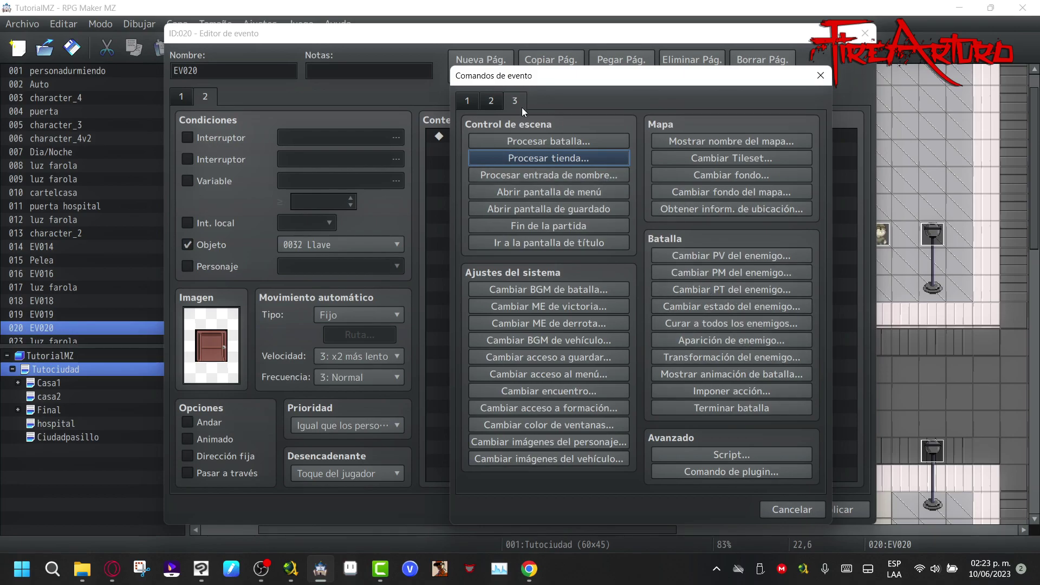
{"action": "left_click", "coordinate": [490, 101]}
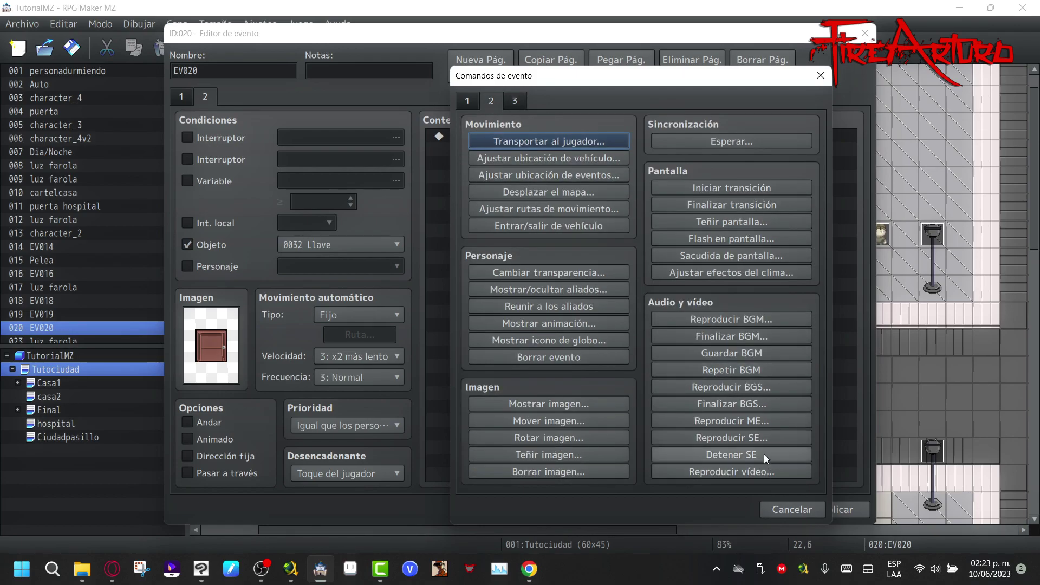
{"action": "left_click", "coordinate": [750, 438]}
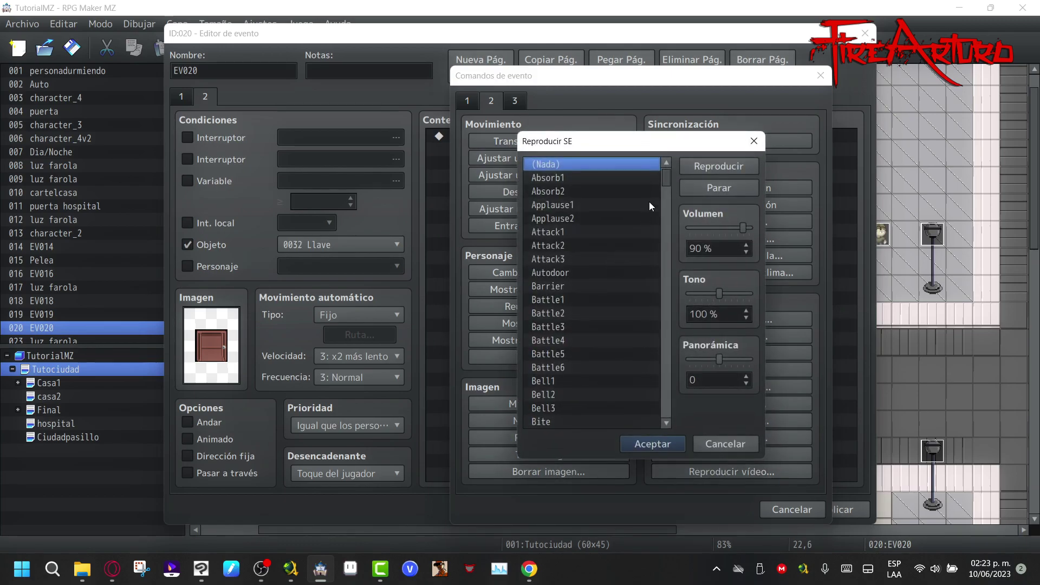
{"action": "left_click_drag", "start_coordinate": [669, 180], "coordinate": [659, 221]}
{"action": "scroll", "coordinate": [658, 221], "scroll_direction": "down", "scroll_amount": 4}
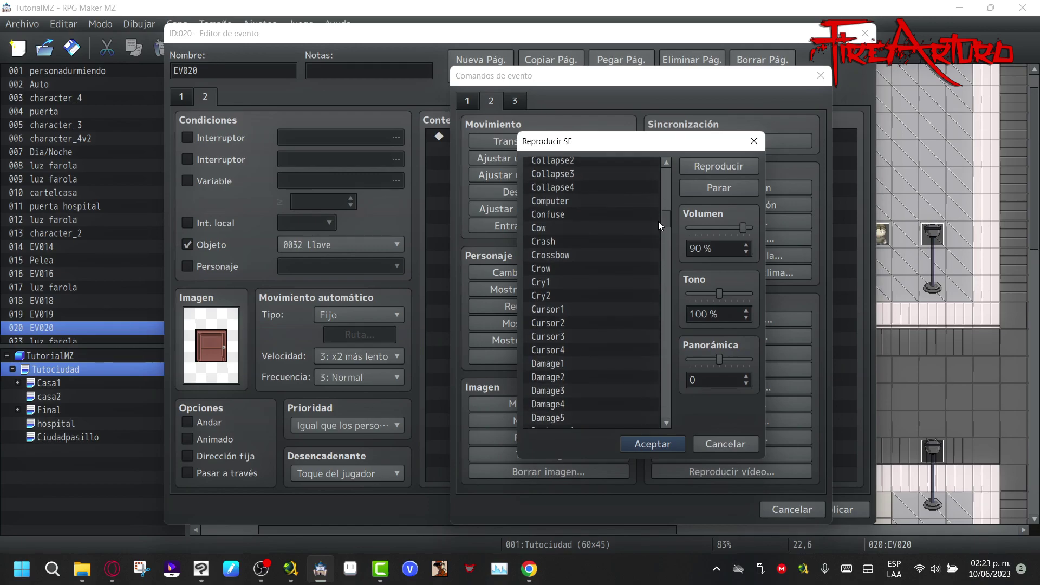
{"action": "scroll", "coordinate": [658, 233], "scroll_direction": "down", "scroll_amount": 7}
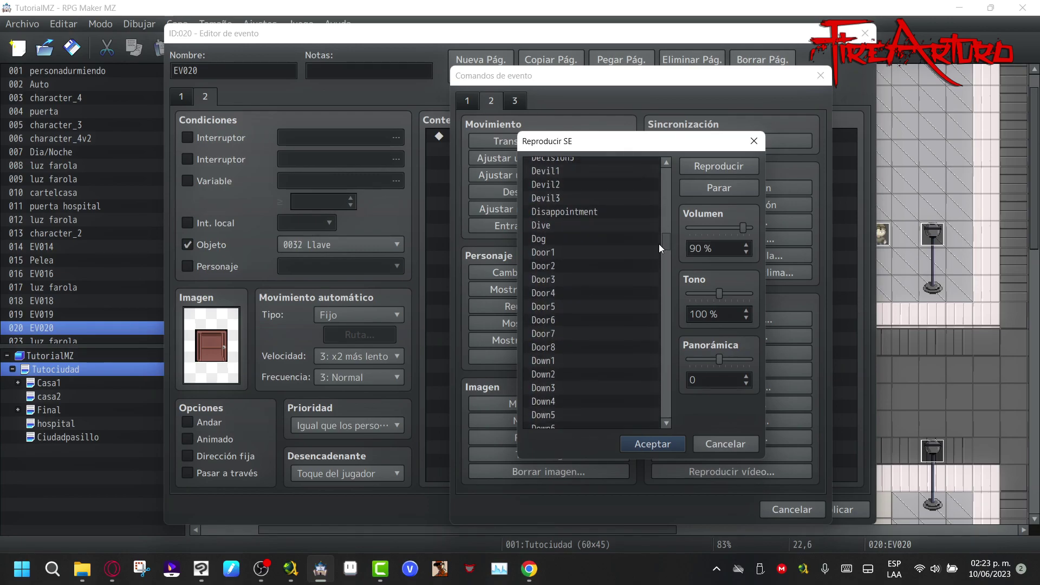
{"action": "left_click", "coordinate": [612, 251]}
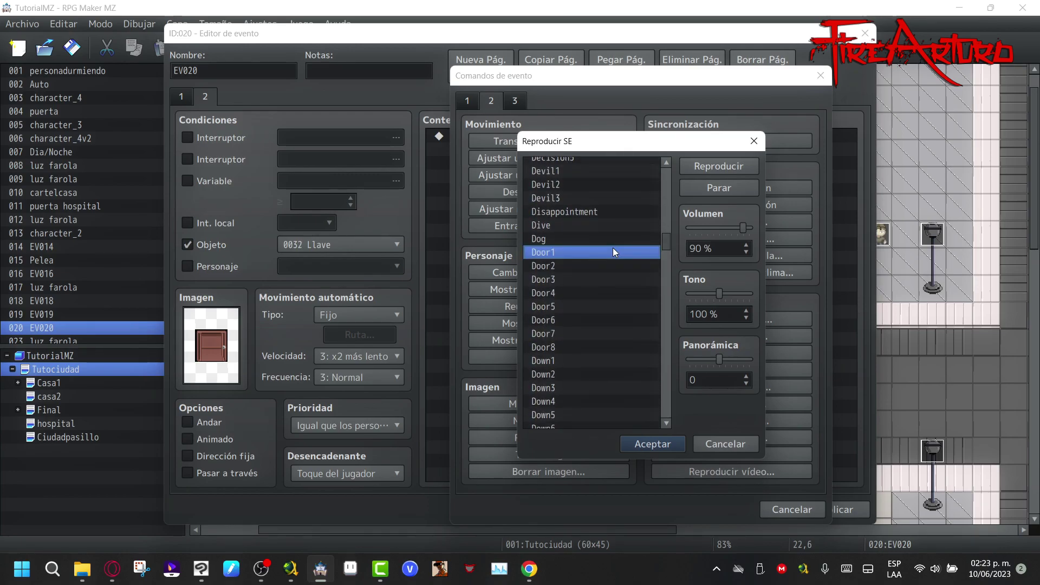
{"action": "left_click", "coordinate": [643, 442]}
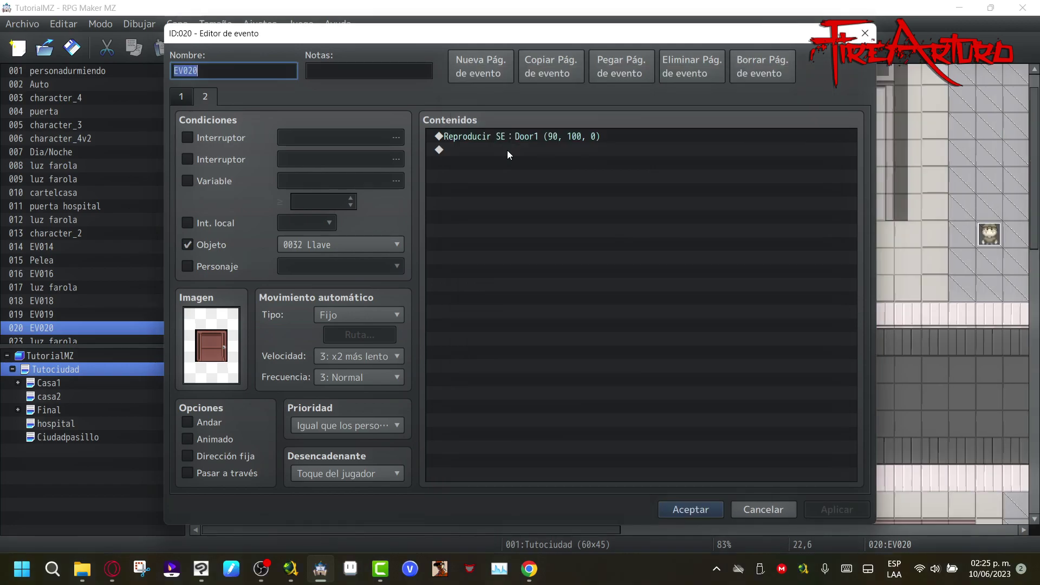
Remove the Objeto condition from the Door1 page, paste the copied Llave page as page 2, and accept the event
{"action": "left_click", "coordinate": [204, 244]}
{"action": "left_click", "coordinate": [620, 66]}
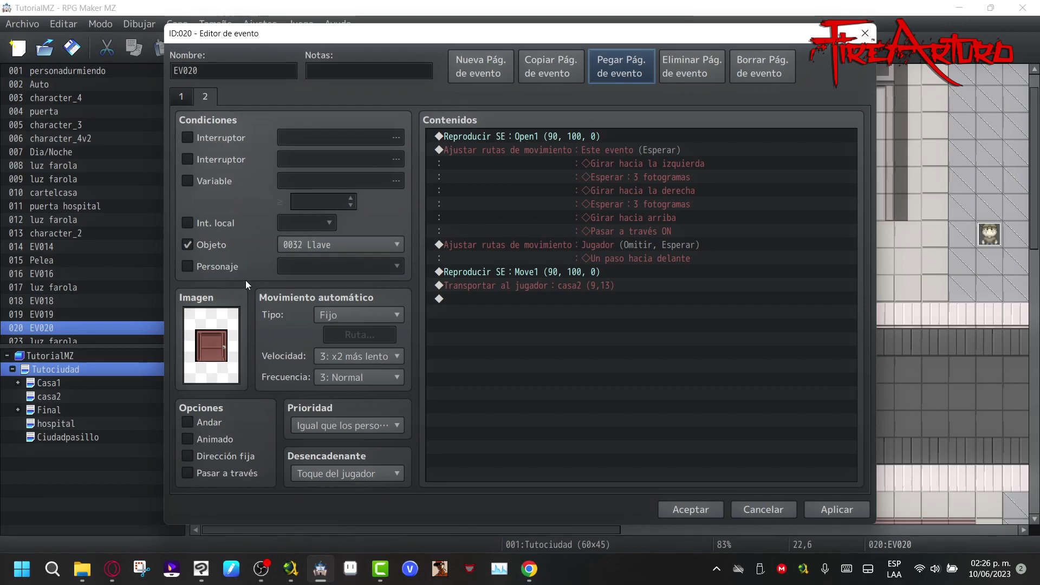
{"action": "left_click", "coordinate": [186, 95]}
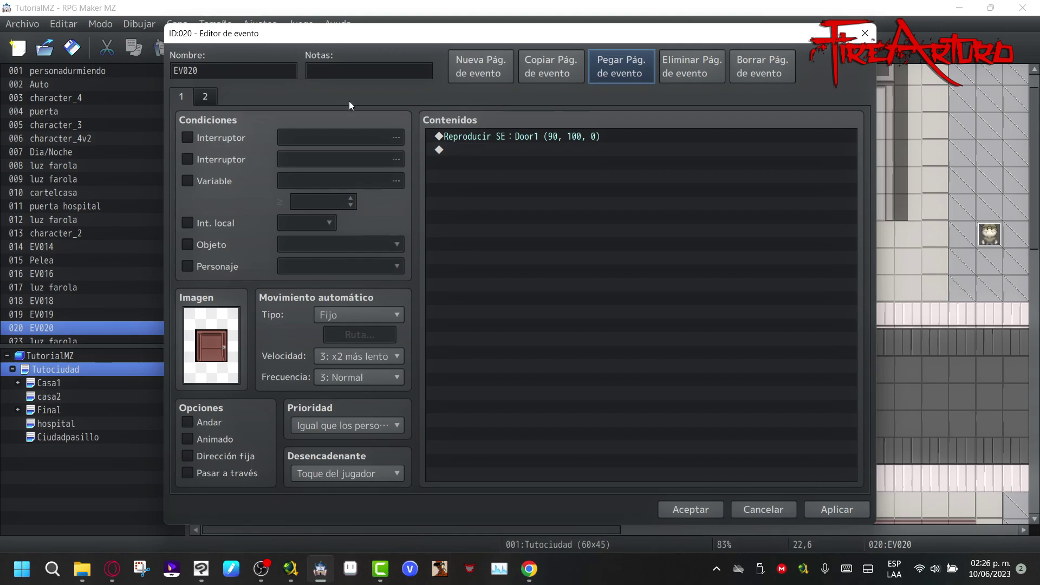
{"action": "left_click", "coordinate": [209, 100]}
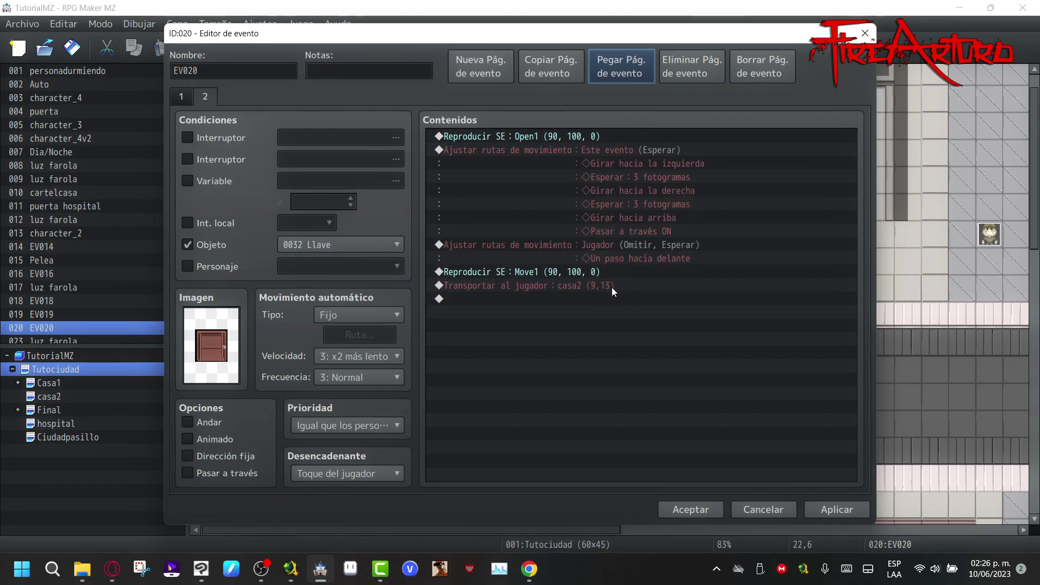
{"action": "left_click", "coordinate": [691, 511]}
Save the project and run a playtest in a maximized window, starting the game from the title screen
{"action": "left_click", "coordinate": [707, 54]}
{"action": "key", "text": "Return"}
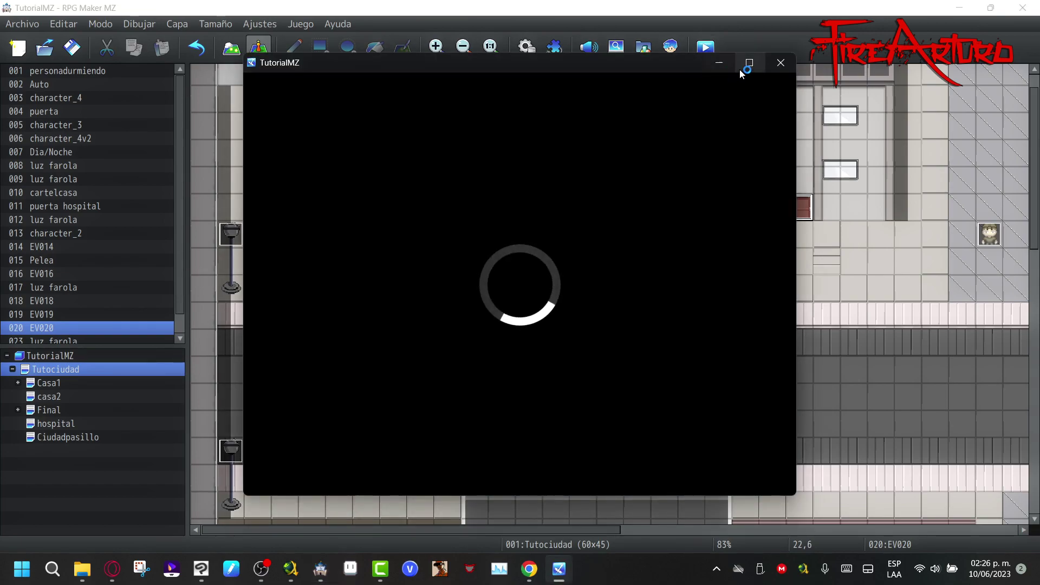
{"action": "left_click", "coordinate": [743, 68]}
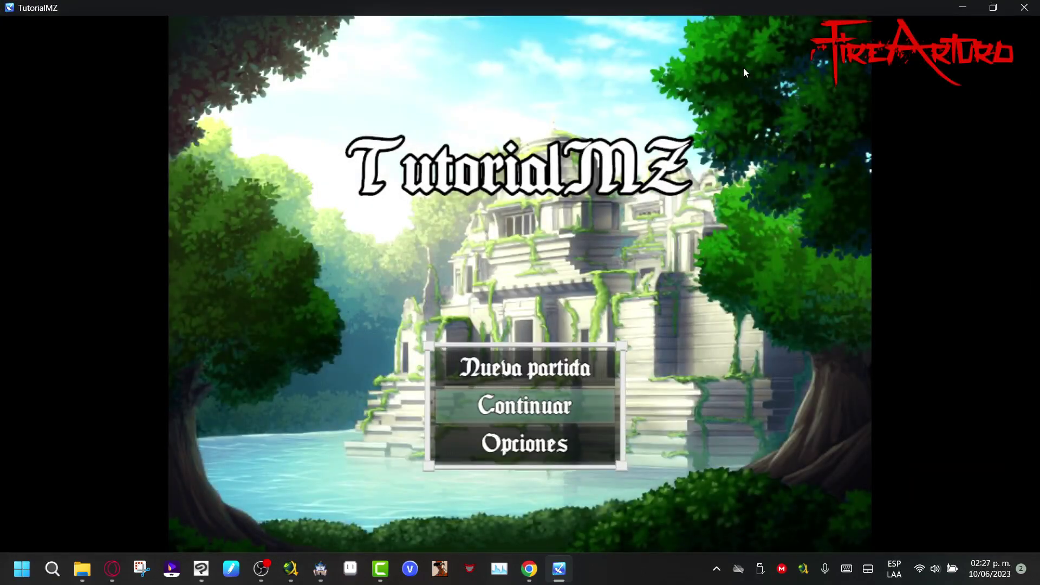
{"action": "key", "text": "Return"}
{"action": "key", "text": "Escape"}
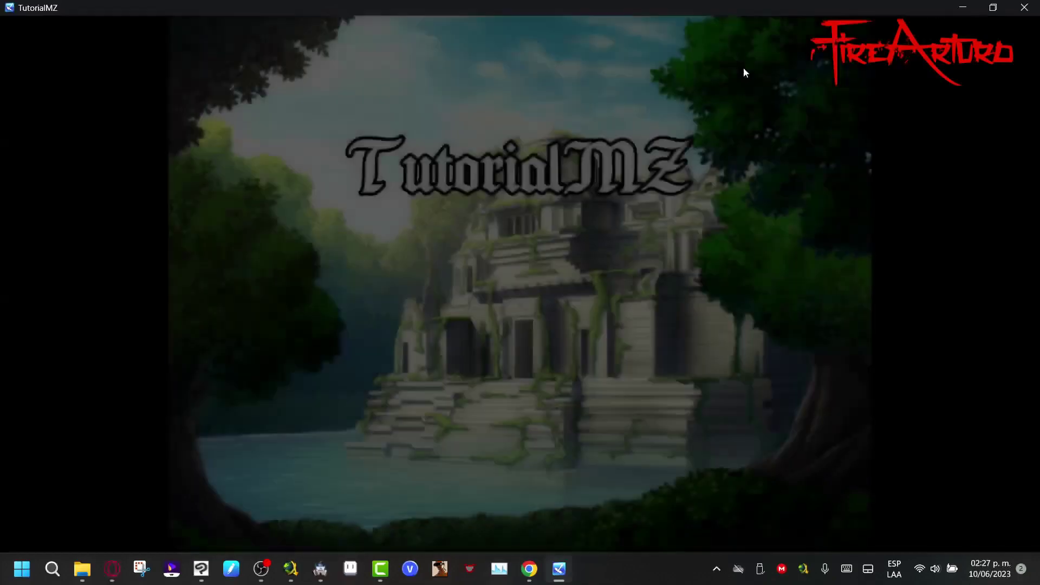
{"action": "key", "text": "Return"}
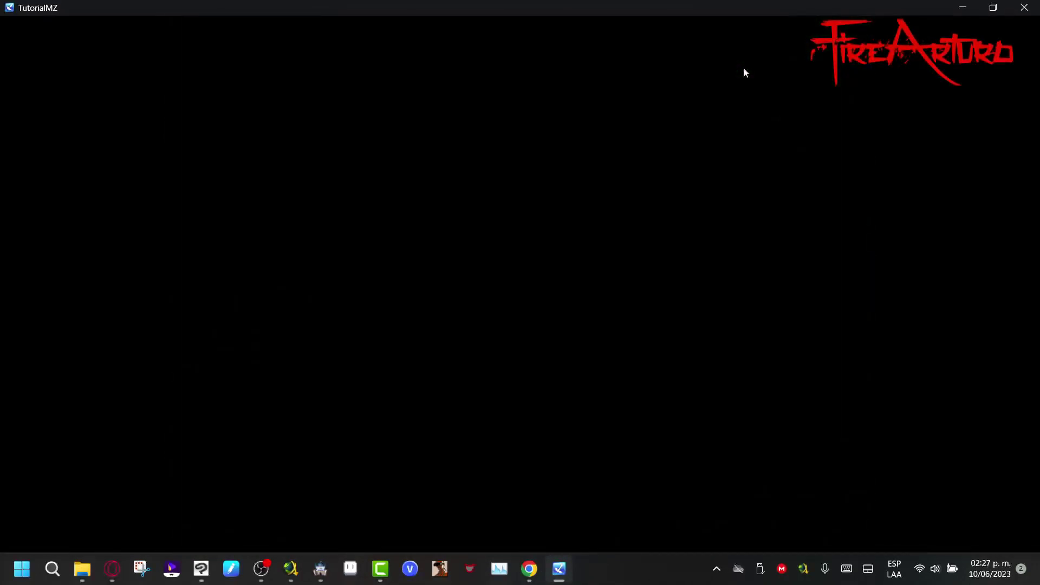
Walk the character along the street to the reddish-brown door and try to enter without the key
{"action": "key", "text": "Right"}
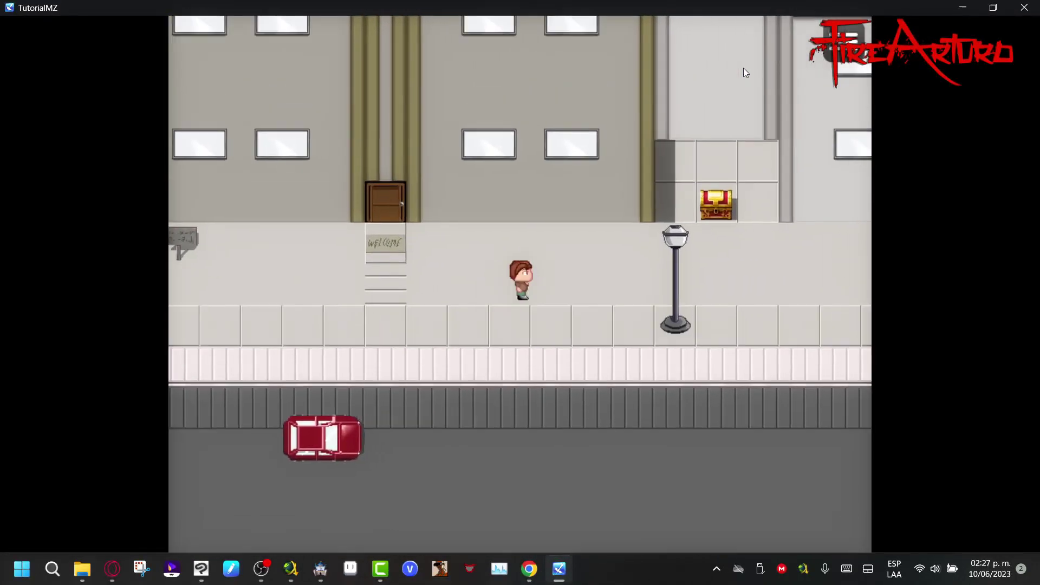
{"action": "key", "text": "Right"}
{"action": "key", "text": "Up"}
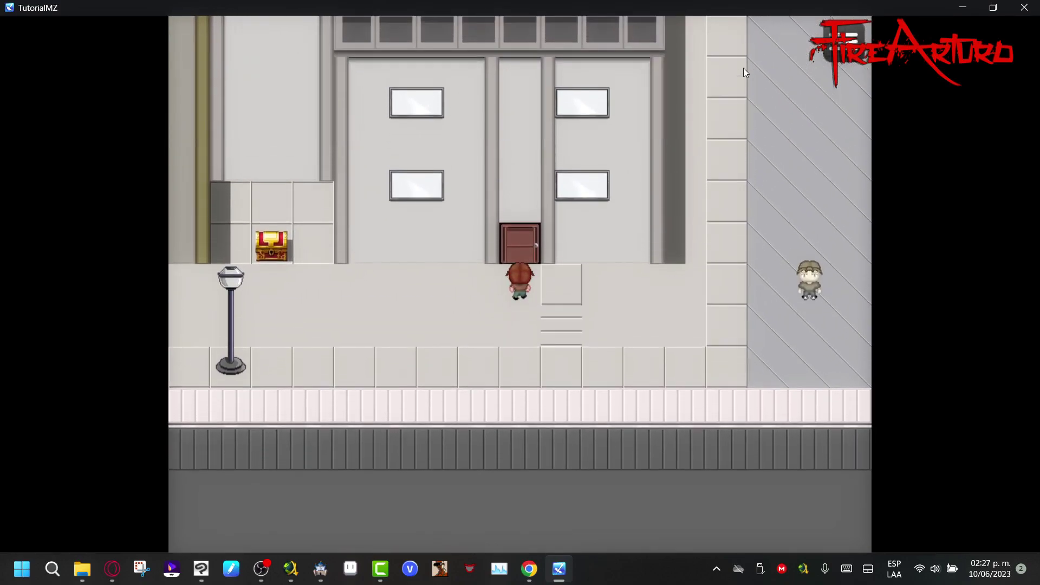
Walk to the treasure chest between the buildings, open it to obtain the Llave, and dismiss the message
{"action": "key", "text": "Left"}
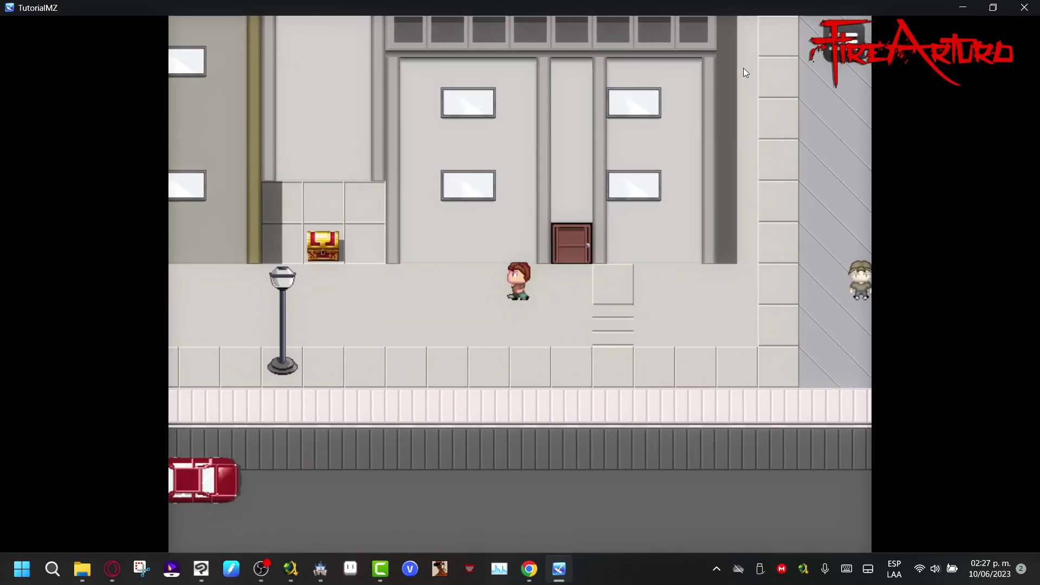
{"action": "key", "text": "Up"}
{"action": "key", "text": "Return"}
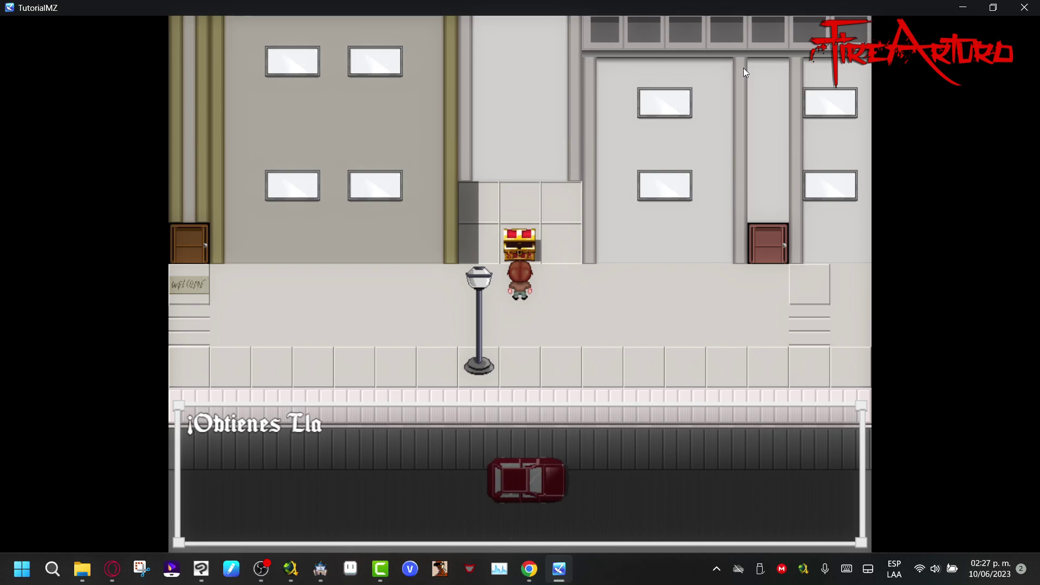
{"action": "key", "text": "Return"}
Check the Objeto clave category of the in-game inventory for the Llave, and return to the map
{"action": "key", "text": "Return"}
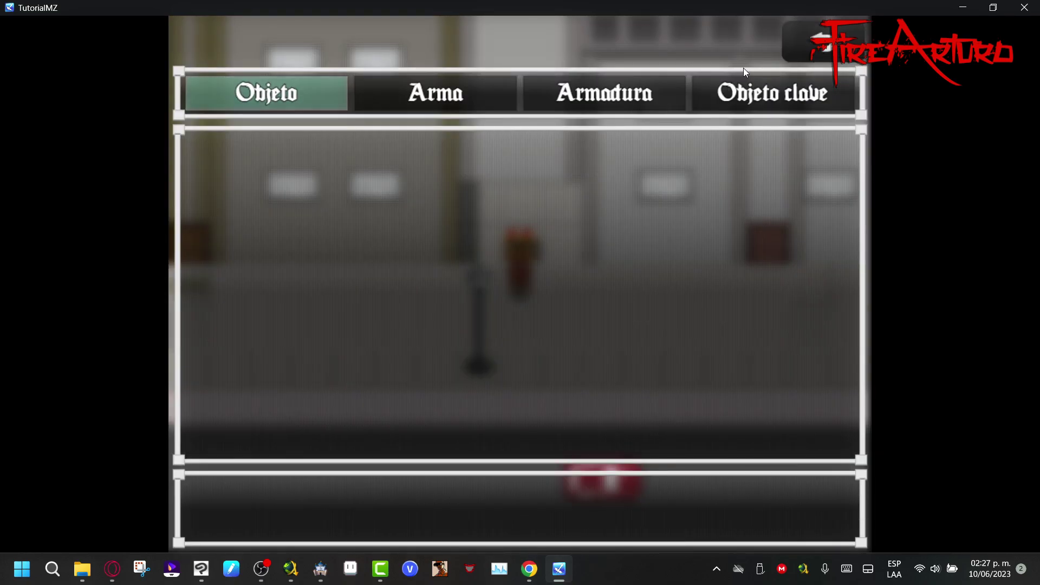
{"action": "key", "text": "Right"}
{"action": "key", "text": "Right"}
{"action": "key", "text": "Right"}
{"action": "key", "text": "Escape"}
{"action": "key", "text": "Escape"}
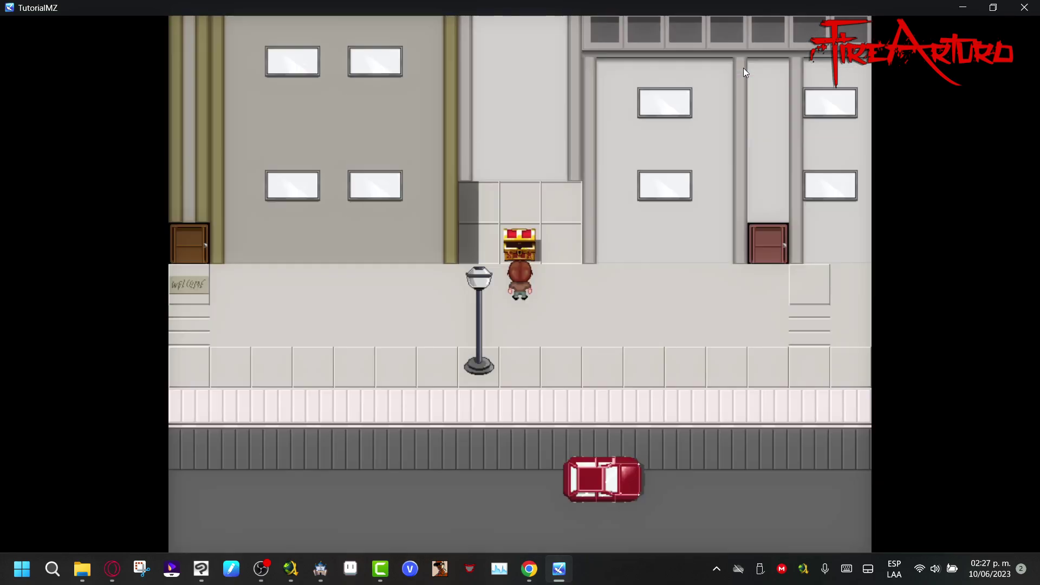
Enter the building through the reddish-brown door with the key and walk the character to the interior stairs
{"action": "key", "text": "Right"}
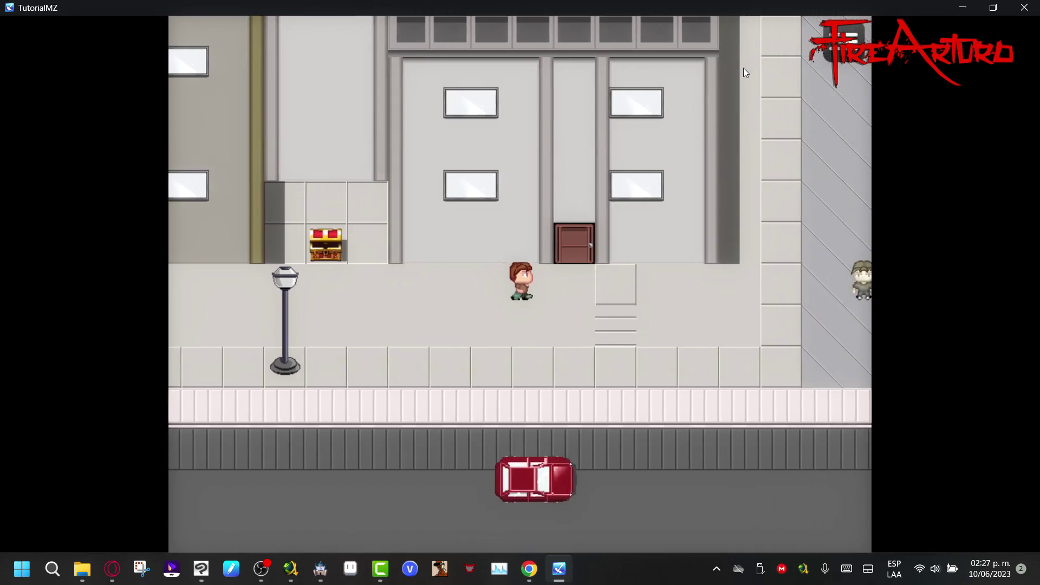
{"action": "key", "text": "Up"}
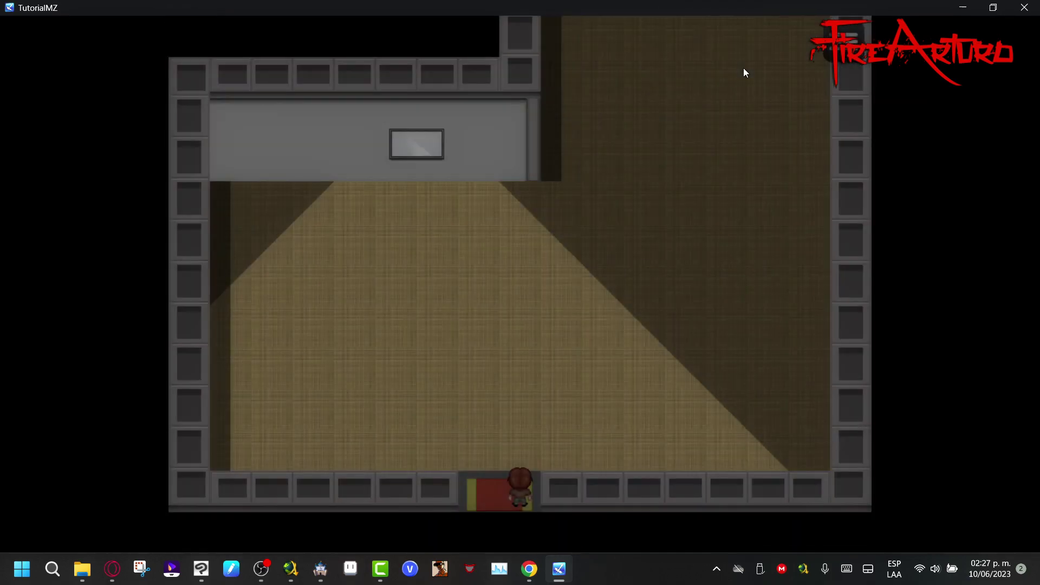
{"action": "key", "text": "Up"}
{"action": "key", "text": "Right"}
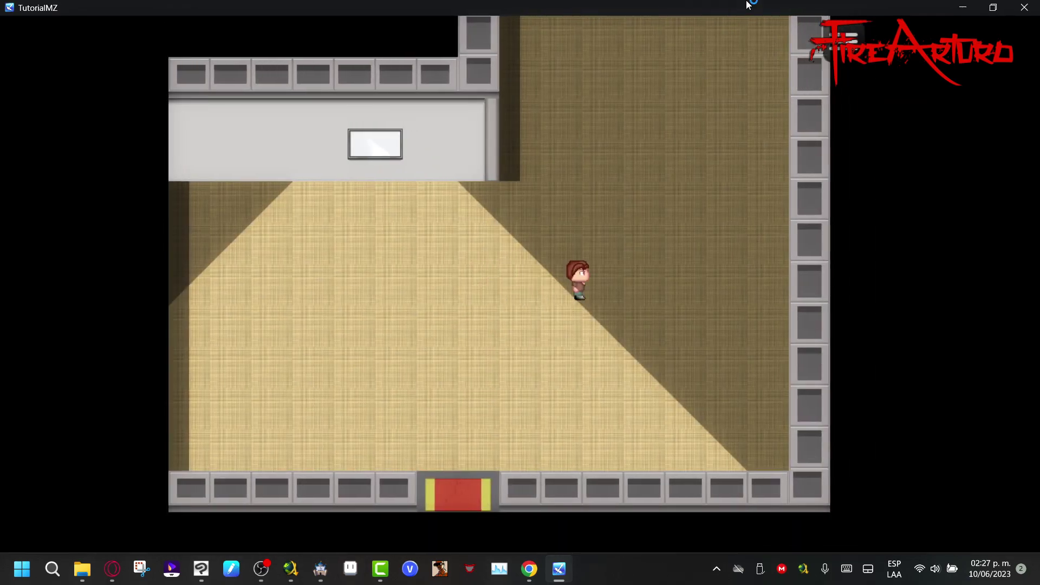
{"action": "key", "text": "Up"}
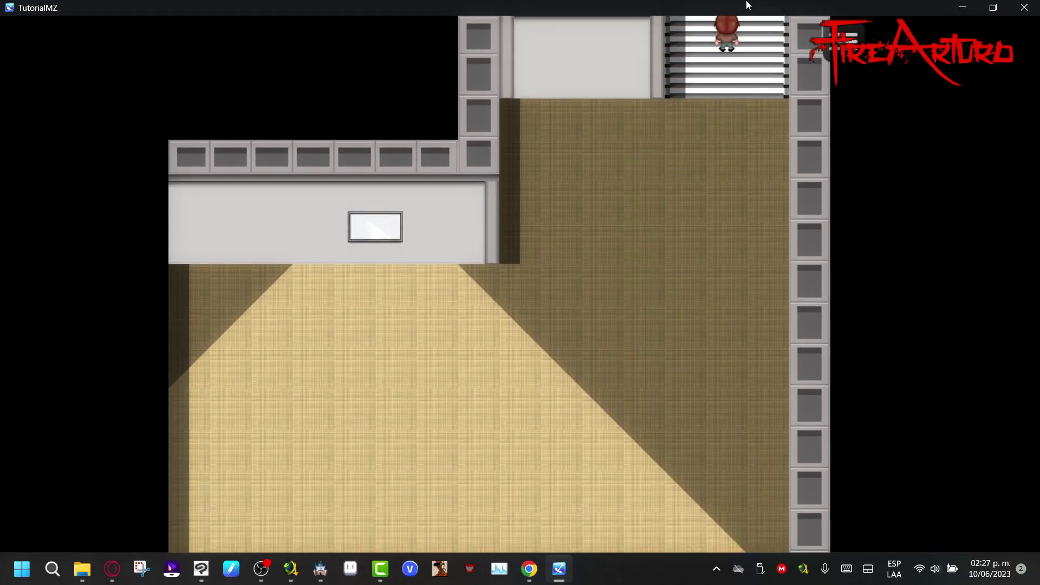
Walk the character back from the stairs to the red entrance carpet and leave the building
{"action": "key", "text": "Down"}
{"action": "key", "text": "Left"}
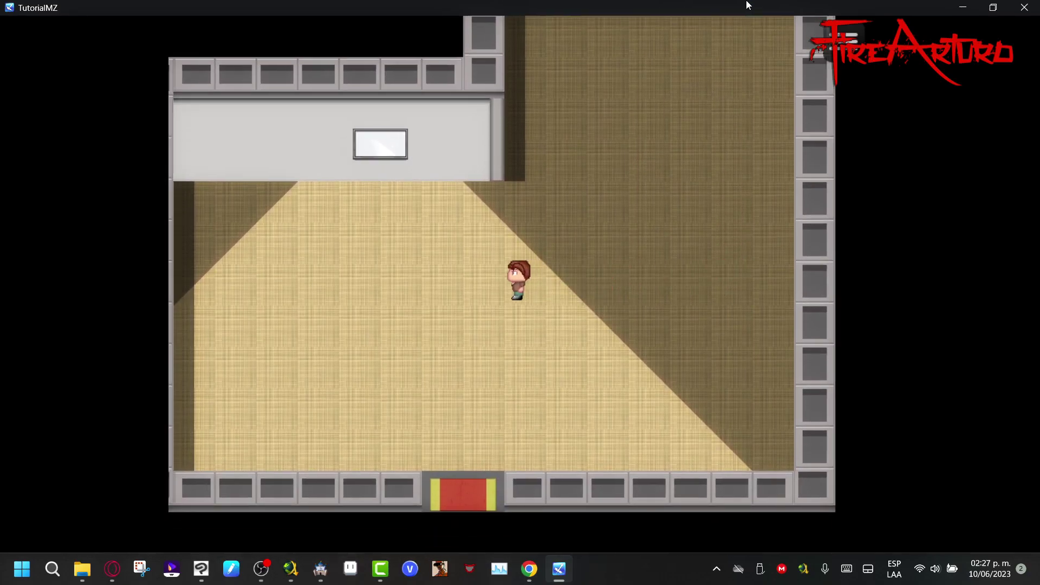
{"action": "key", "text": "Right"}
{"action": "key", "text": "Down"}
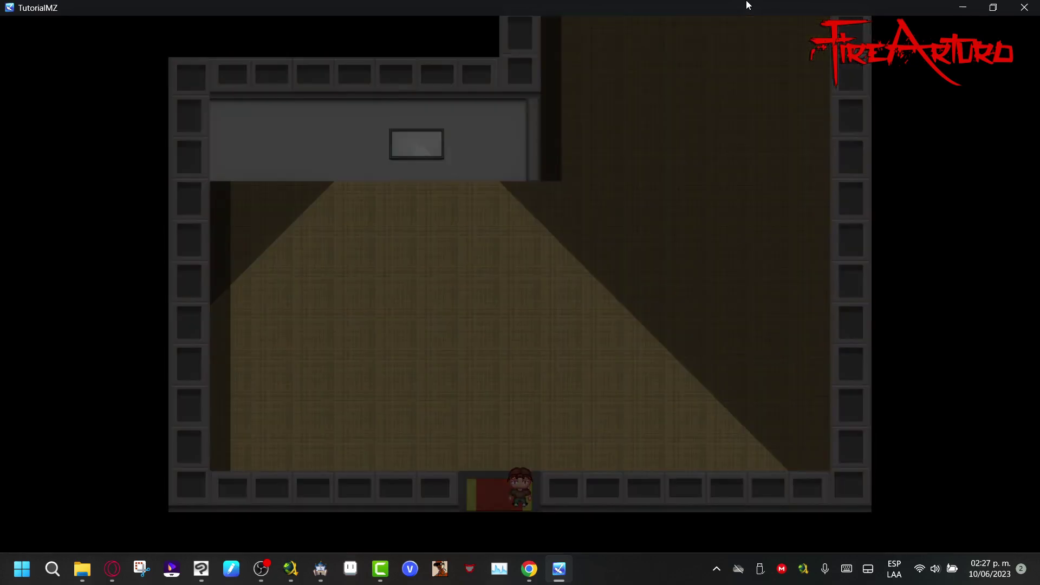